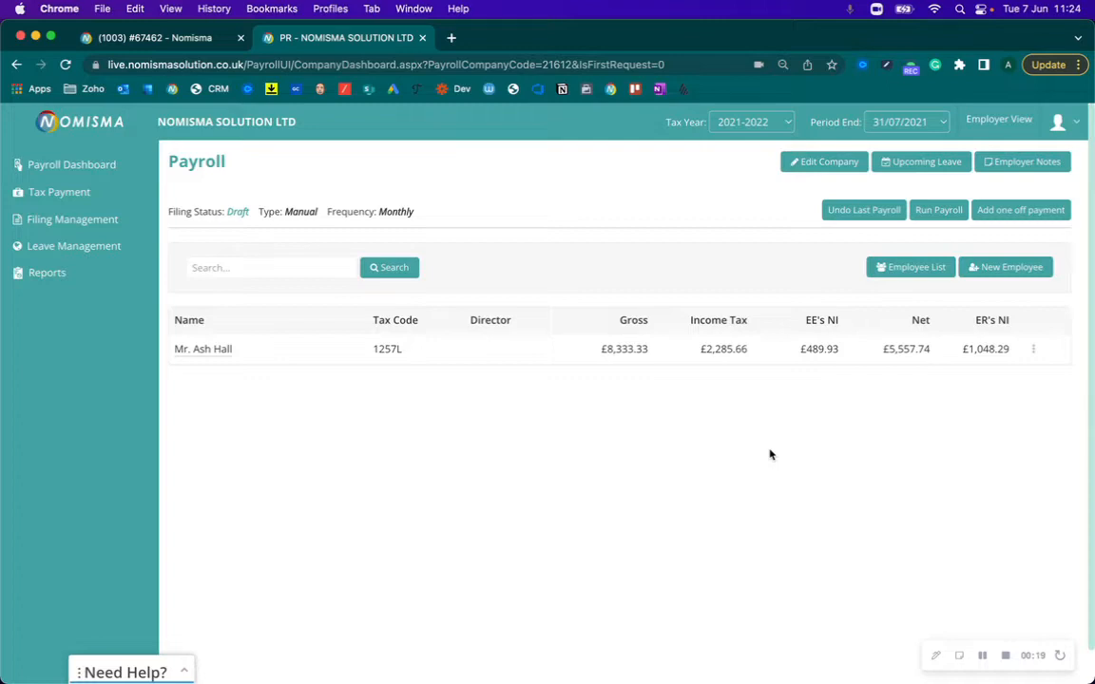
Step: Turn on Request Payroll Information in the company's payroll settings and update its selection of requested payroll information
left_click(818, 163)
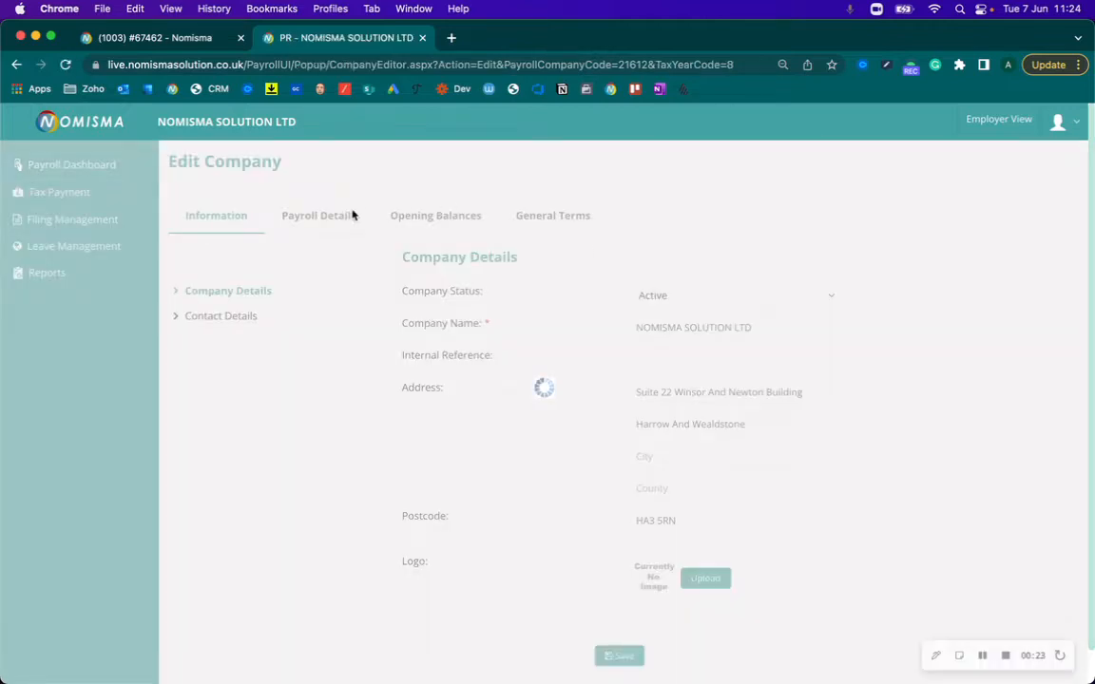
left_click(324, 217)
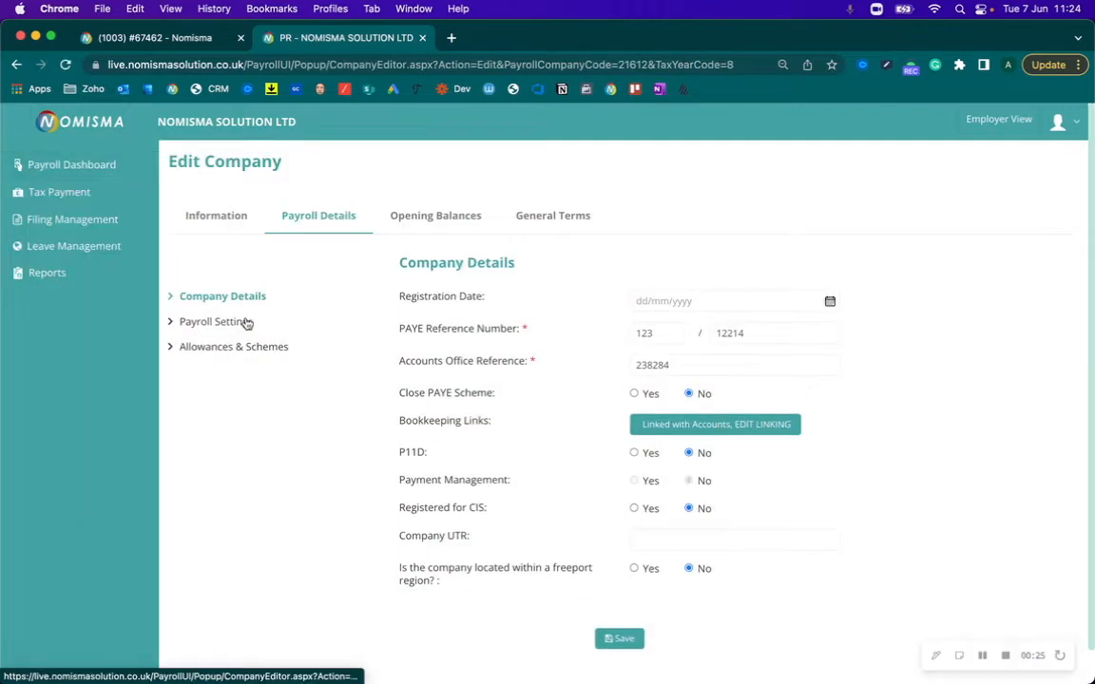
left_click(242, 323)
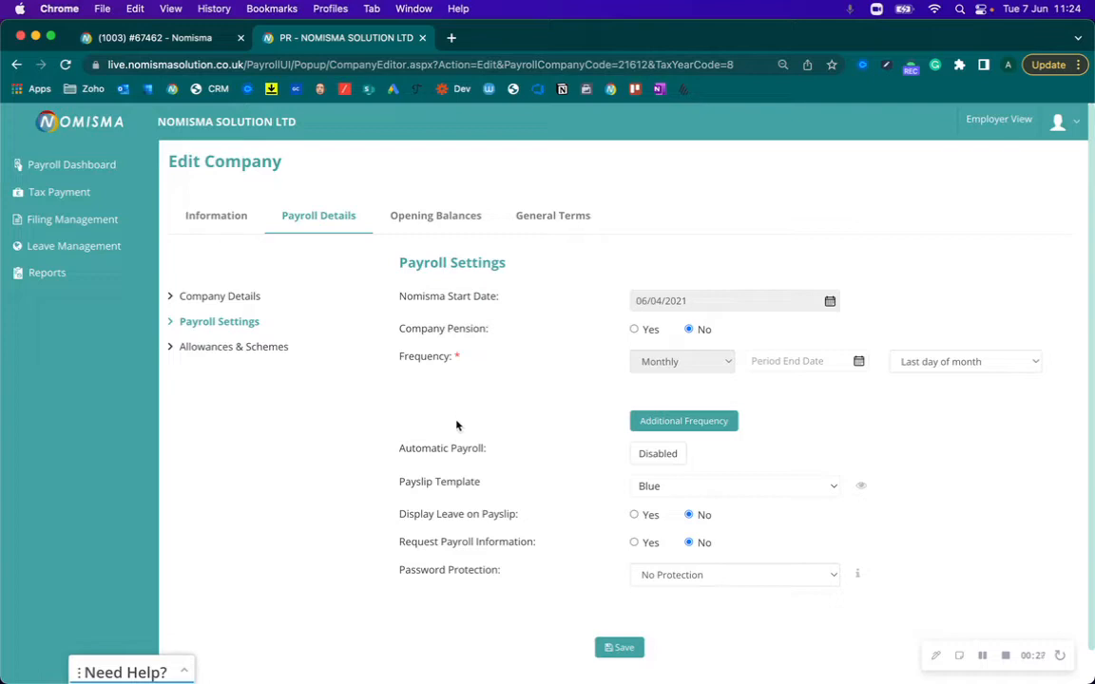
left_click_drag(399, 546, 538, 549)
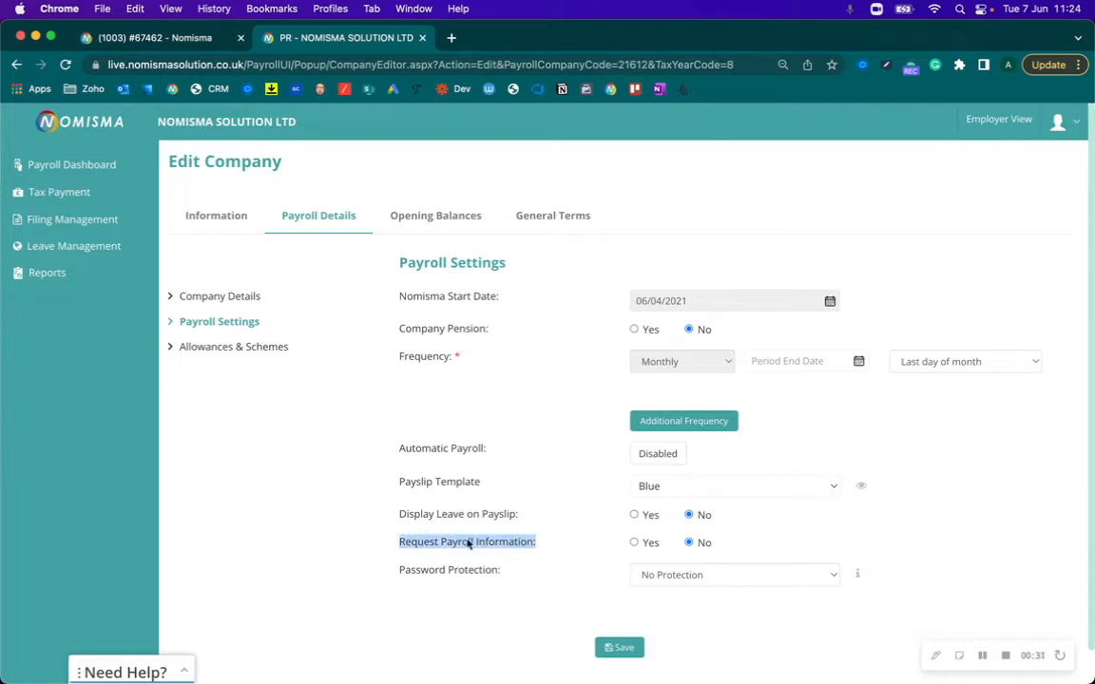
left_click(633, 544)
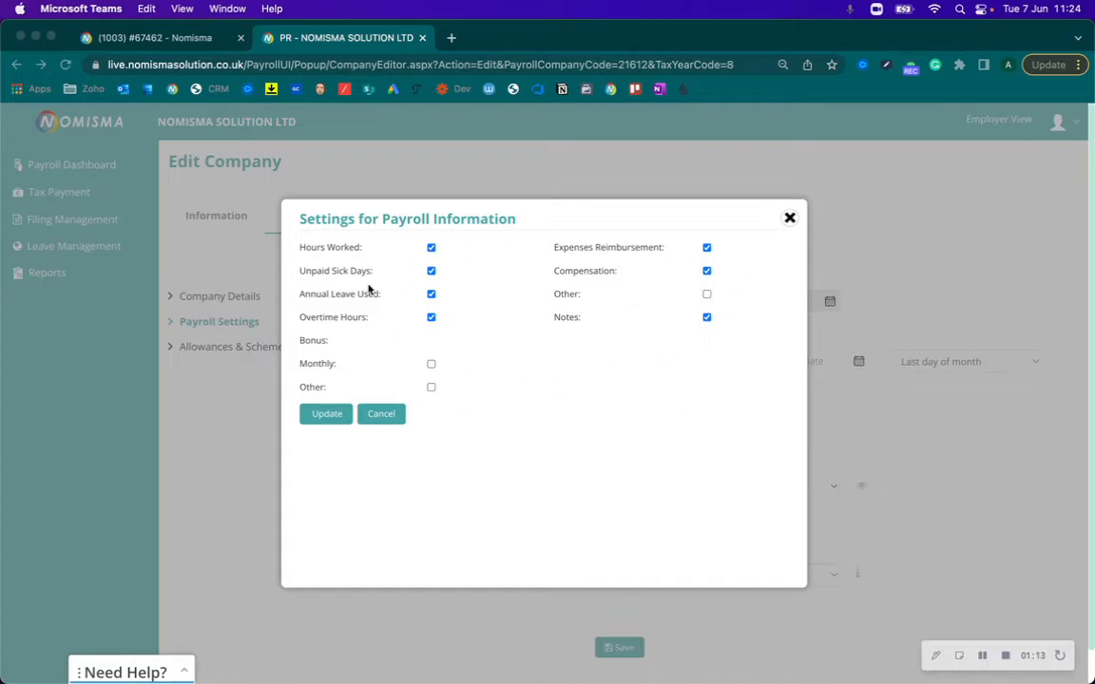
left_click(320, 418)
left_click(321, 416)
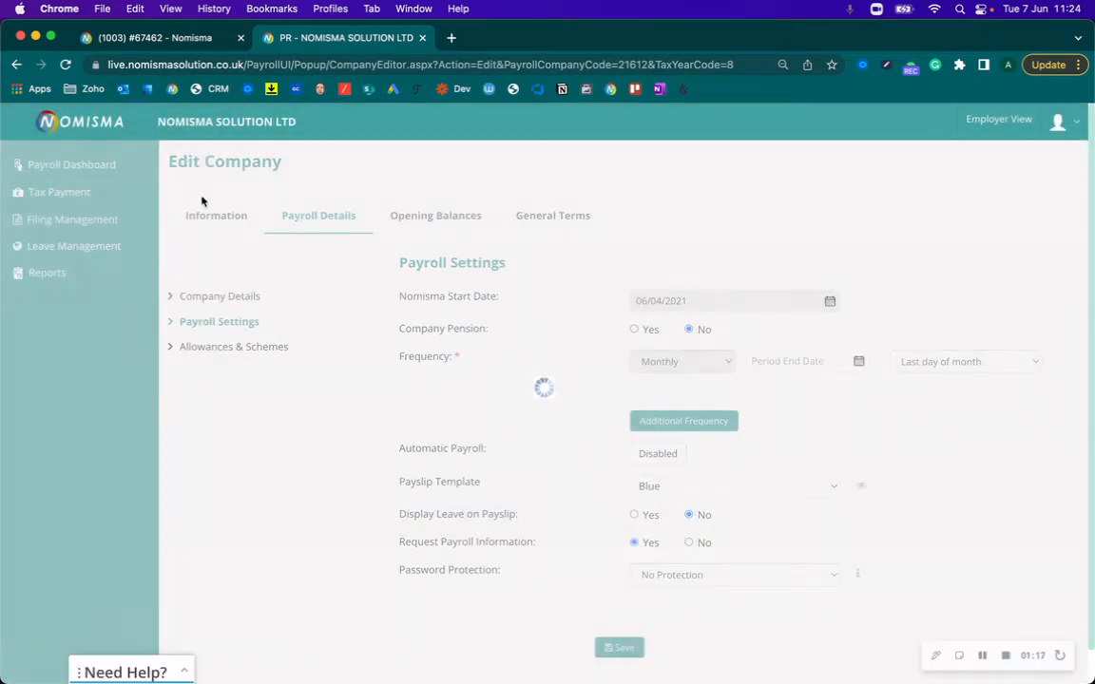
Step: From the payroll dashboard, review the Request Hours email and send it to Myself only
left_click(93, 168)
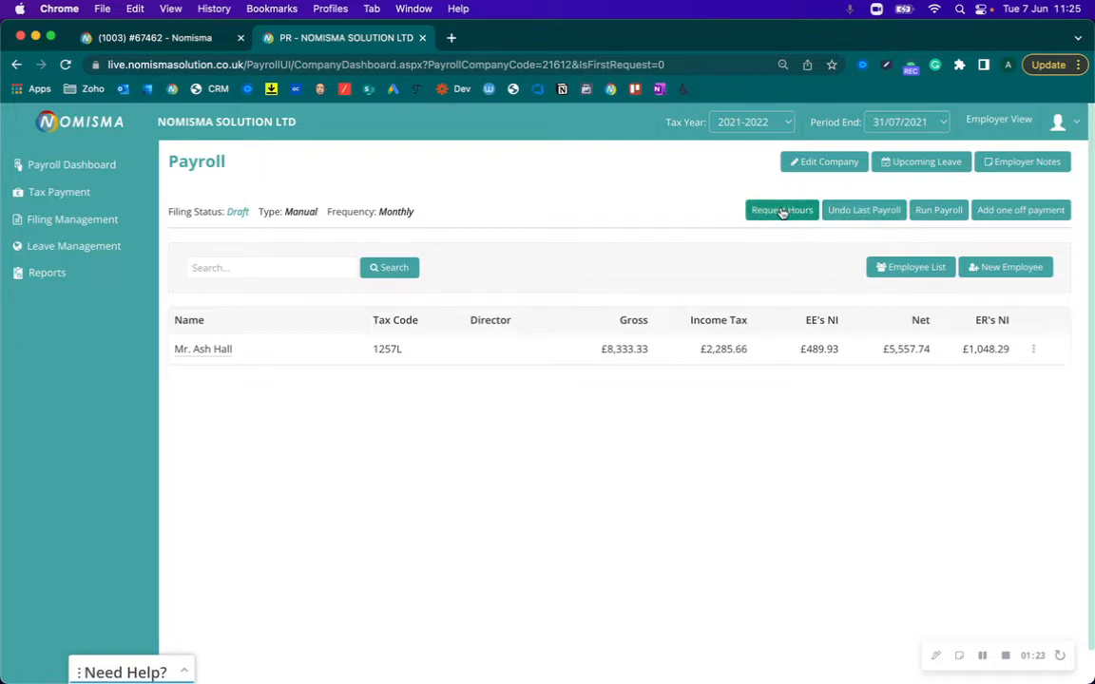
left_click(780, 213)
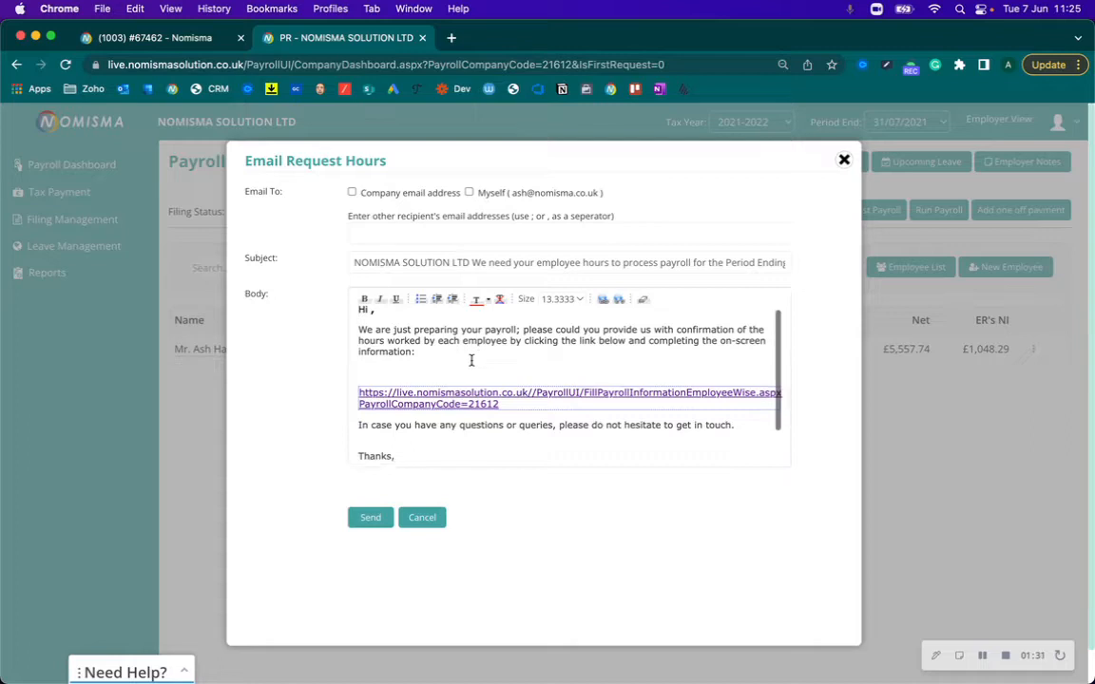
scroll(471, 359, "down", 2)
scroll(472, 361, "up", 2)
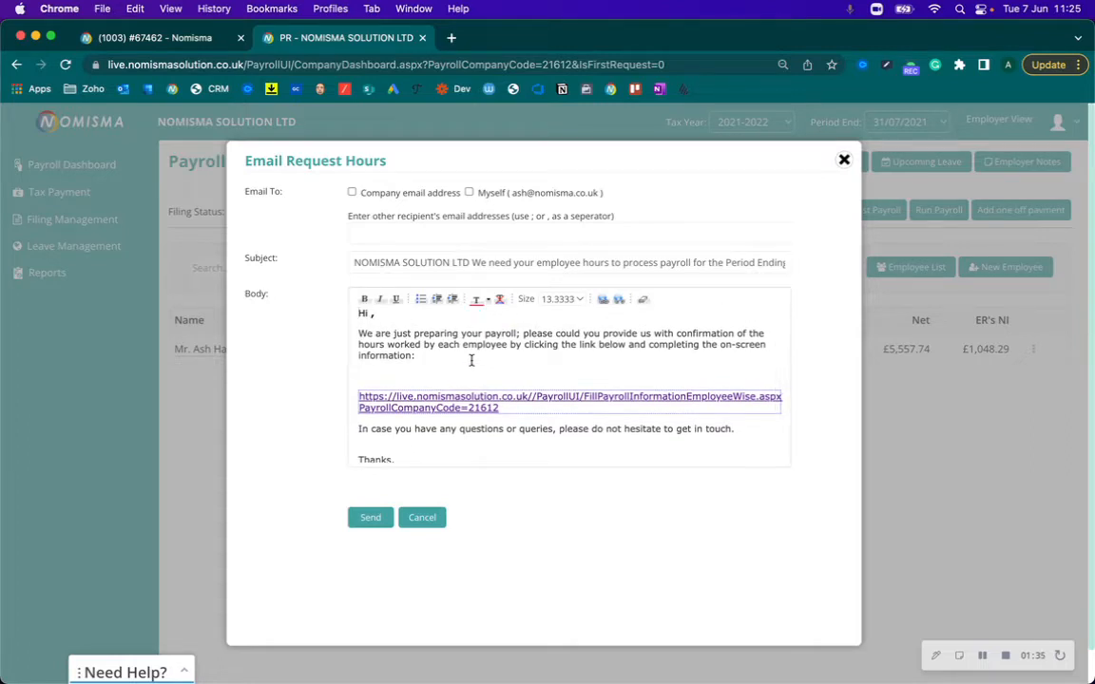
scroll(471, 361, "down", 2)
scroll(471, 361, "up", 2)
scroll(476, 328, "down", 1)
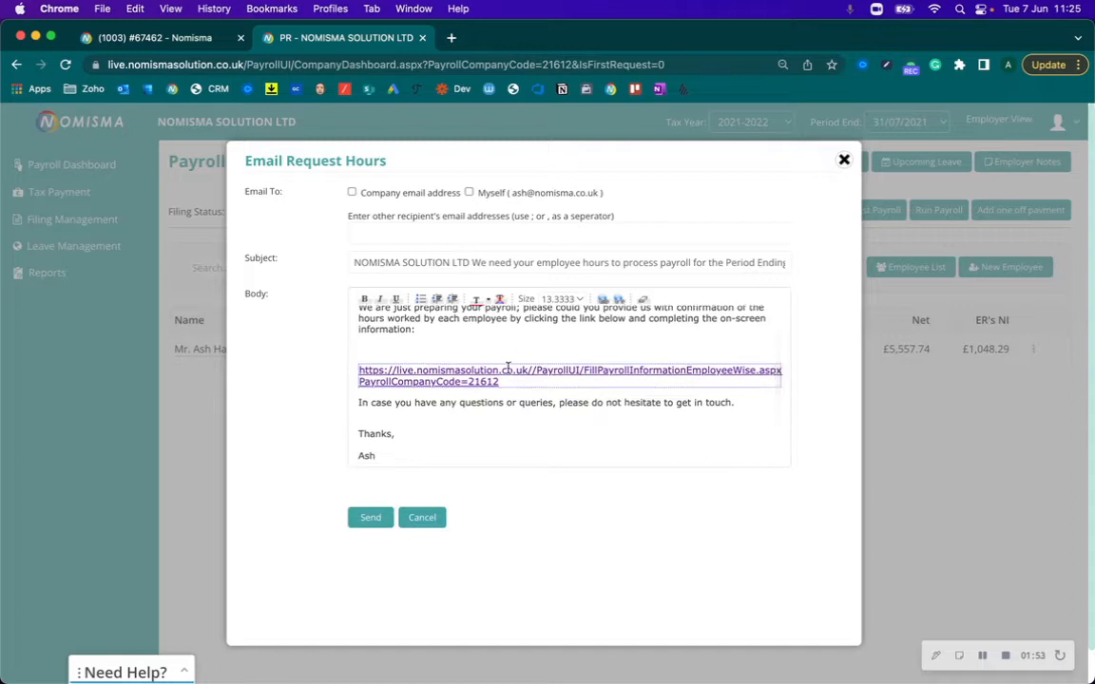
scroll(509, 367, "up", 1)
left_click(468, 192)
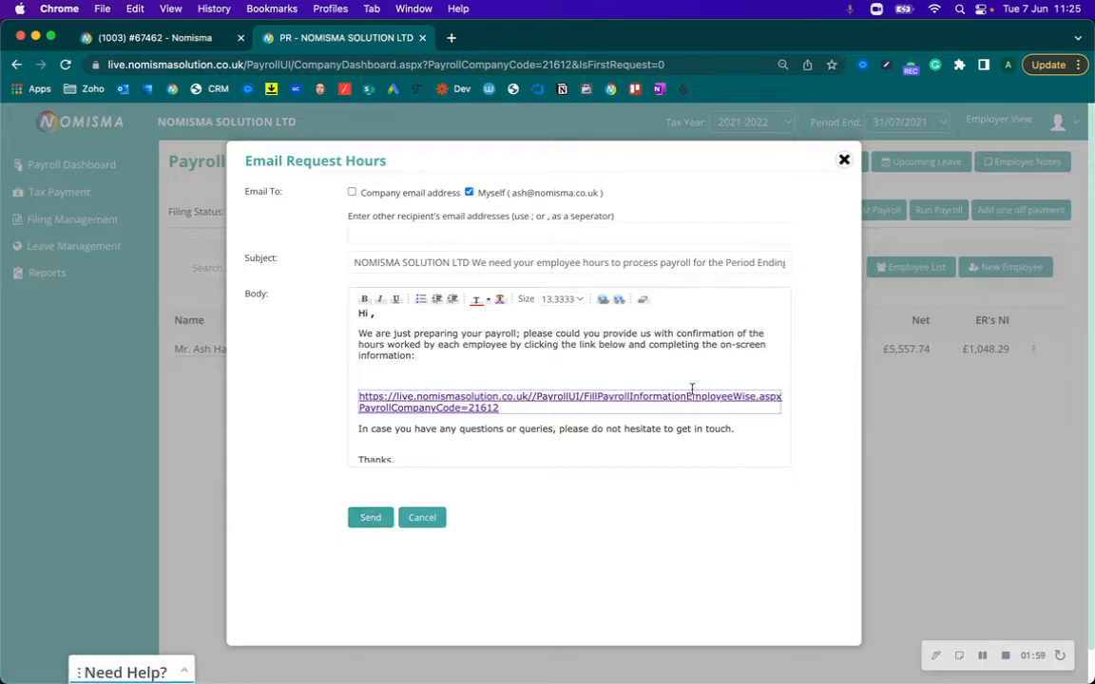
left_click(373, 522)
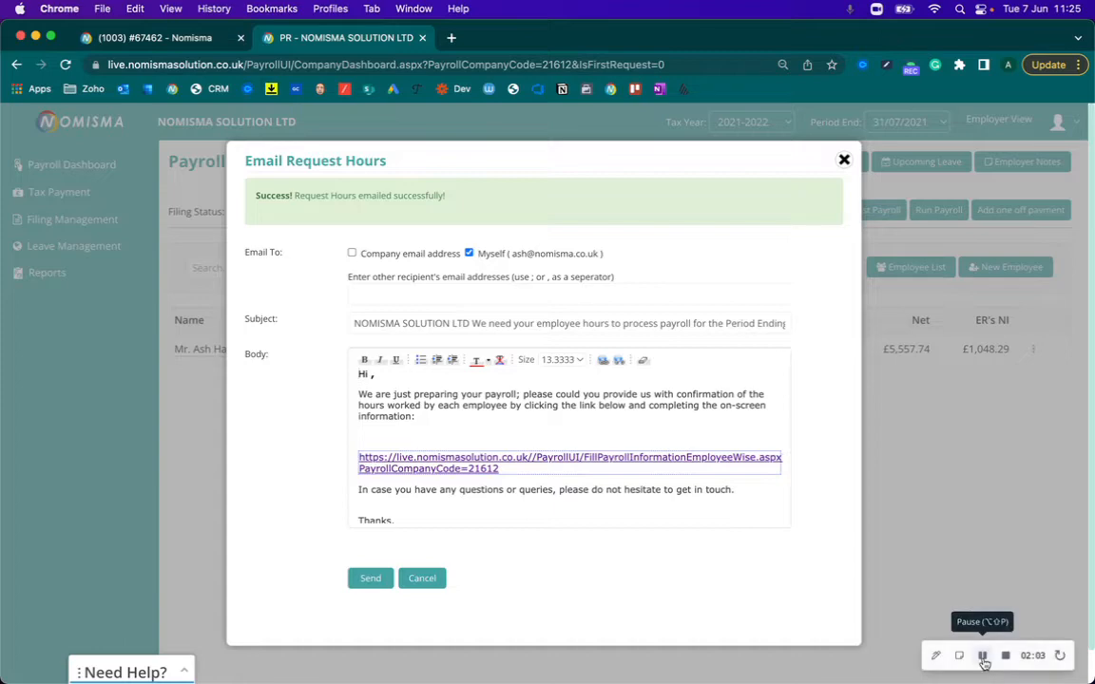
left_click(983, 662)
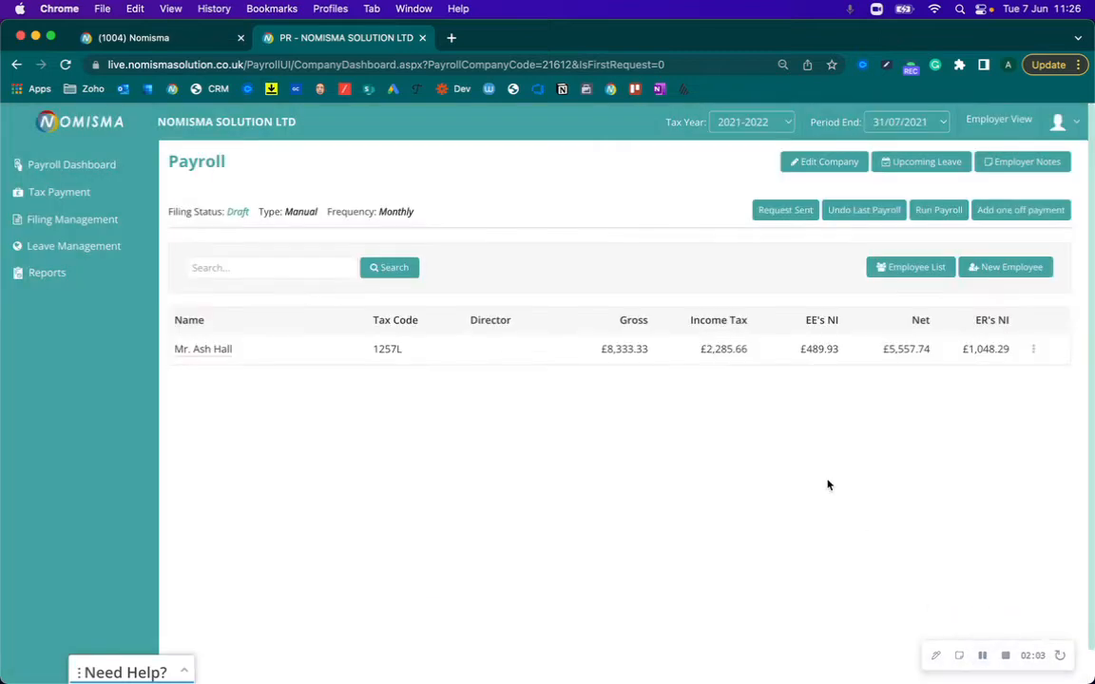
Step: Switch to the incognito Employee Hours form and enter 37.50 hours worked, 3 unpaid sick days and 5 annual leave used
key("ctrl+Right")
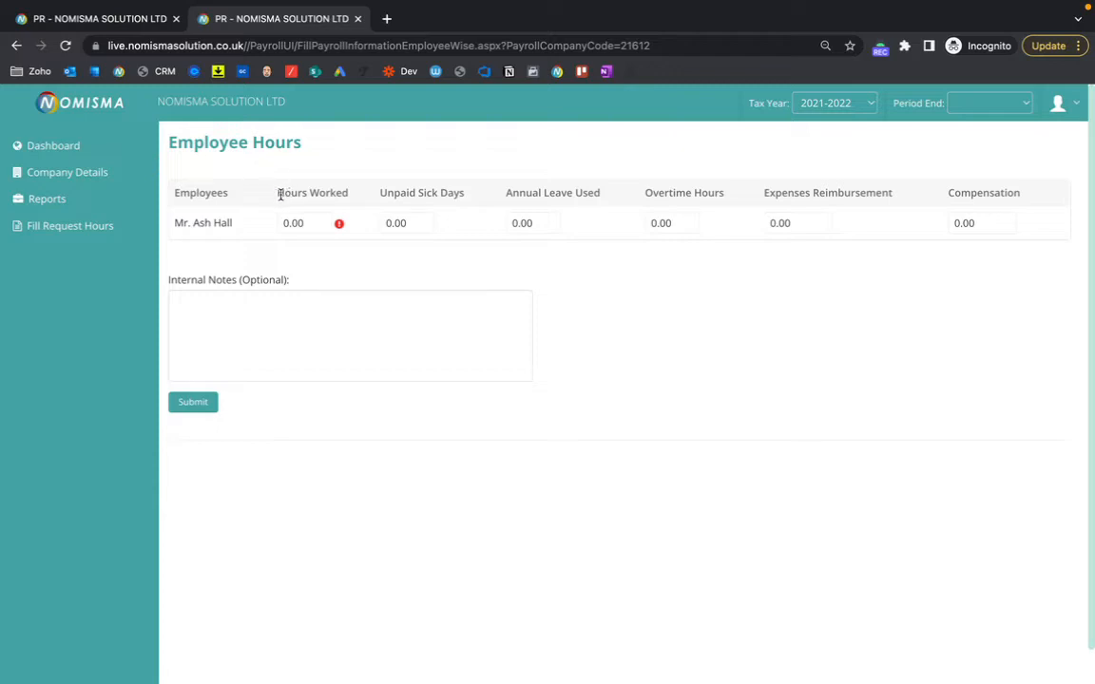
left_click_drag(281, 193, 372, 198)
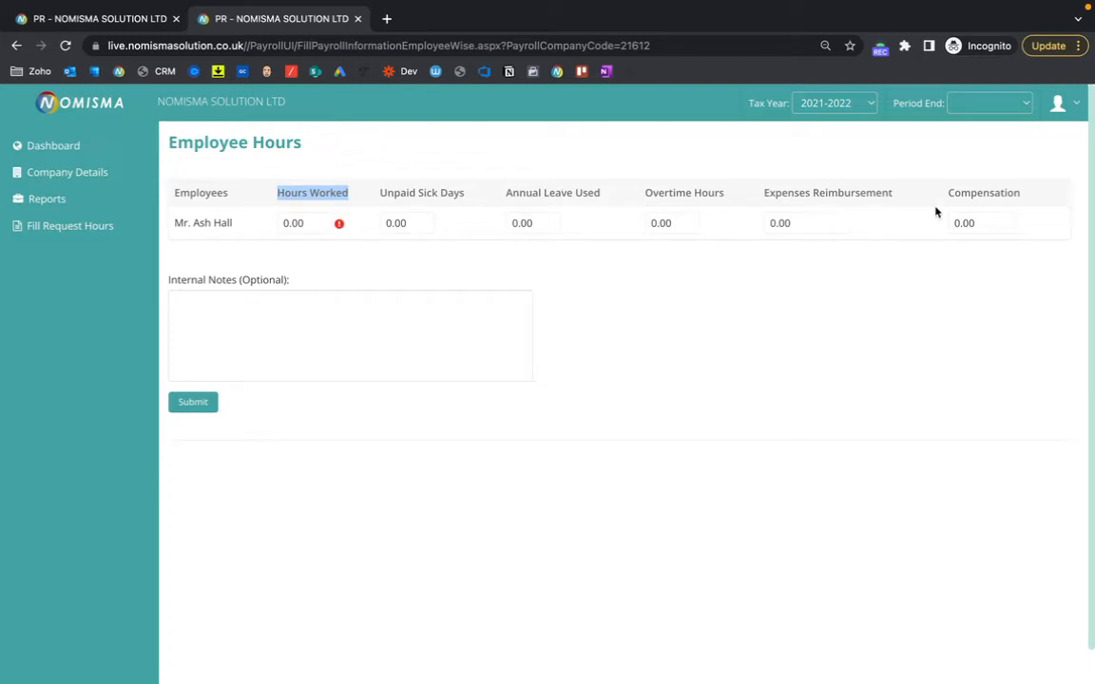
left_click(481, 325)
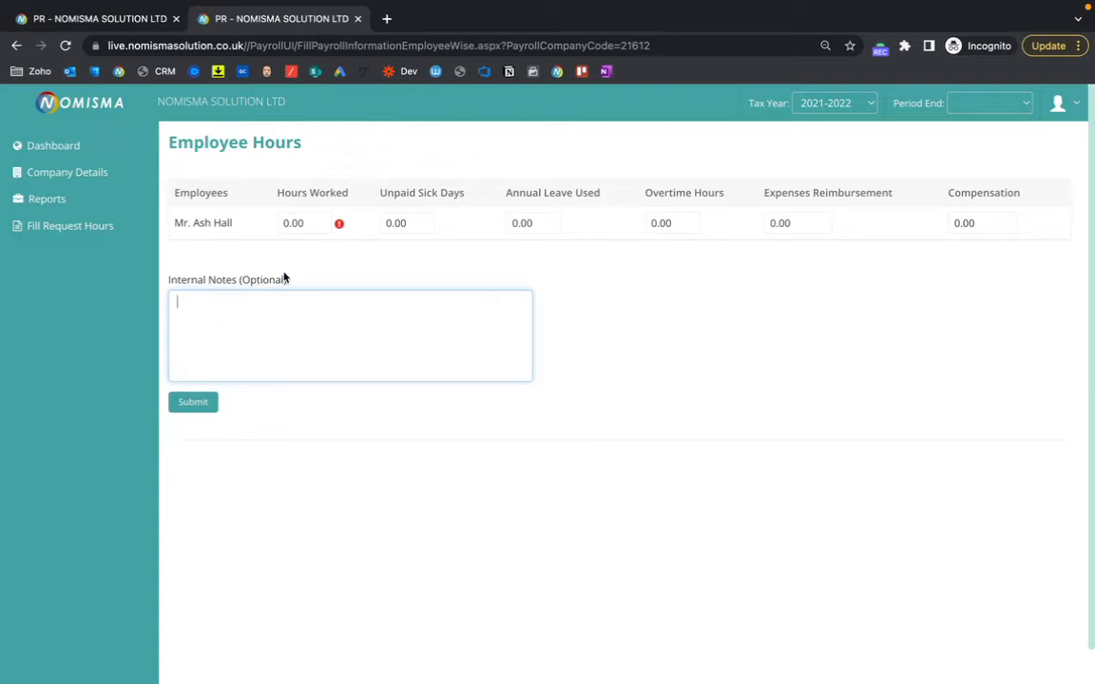
left_click_drag(307, 225, 266, 226)
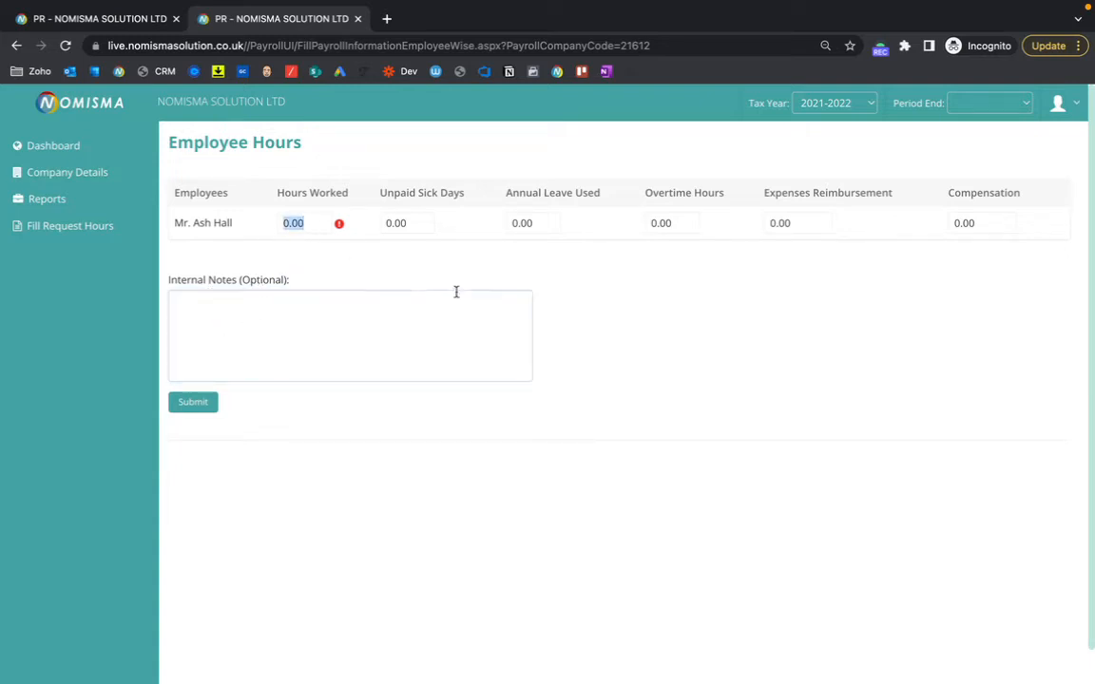
type("37.50")
key("Tab")
type("3")
key("Tab")
type("5")
key("Tab")
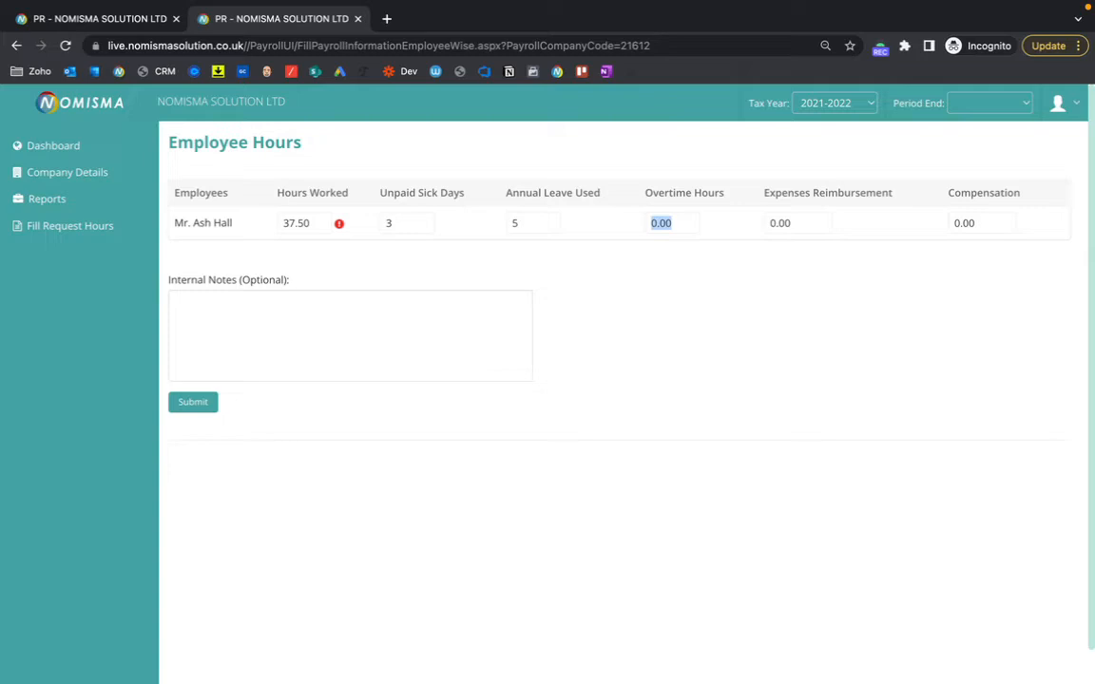
Step: Enter 20 overtime hours, 250 expenses reimbursement and 10 compensation for the employee
type("20")
key("Tab")
type("250")
key("Tab")
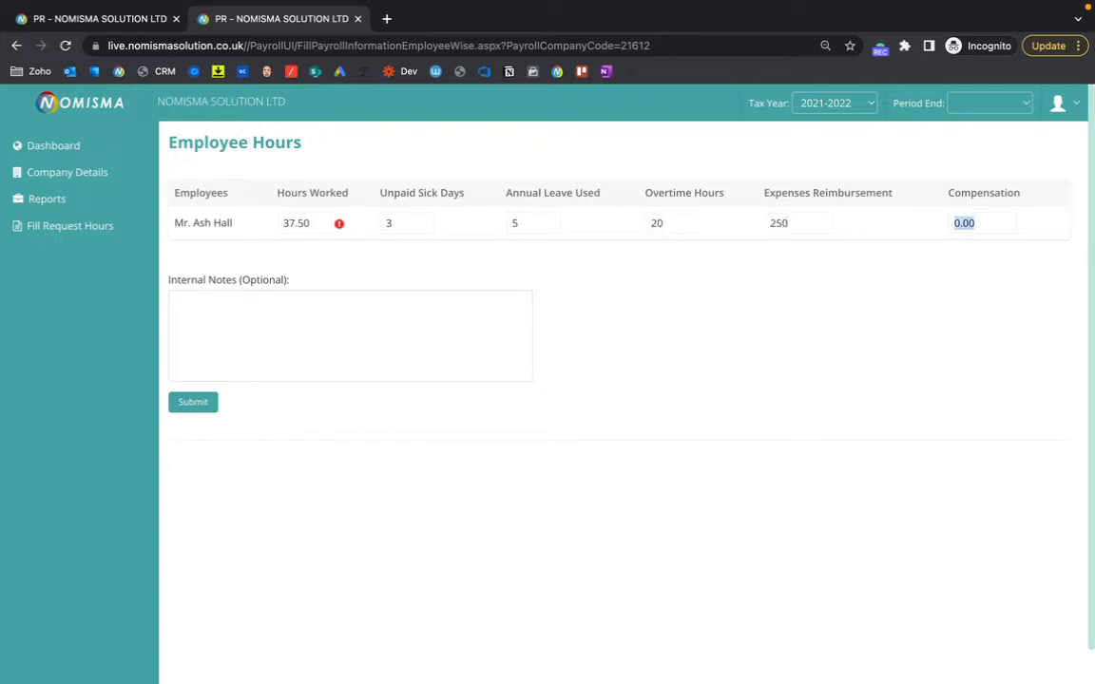
type("10")
Step: Add the internal note "Expenses relate to train tickets" and submit the employee hours
left_click(431, 357)
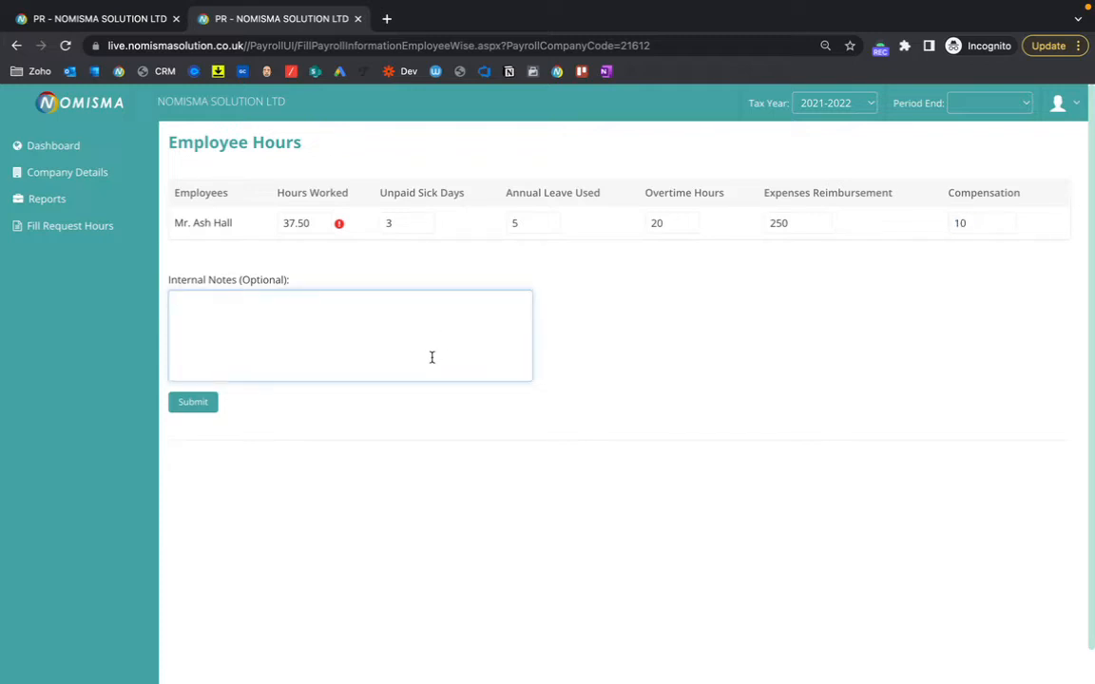
type("Expenses relate to train tickets")
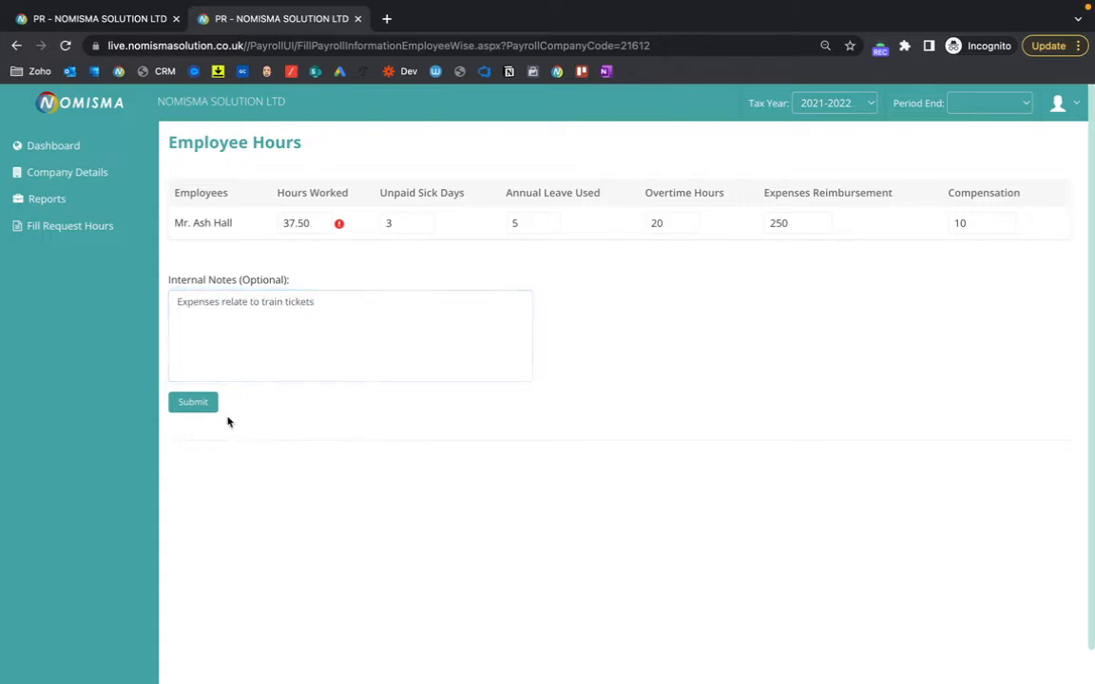
left_click(192, 402)
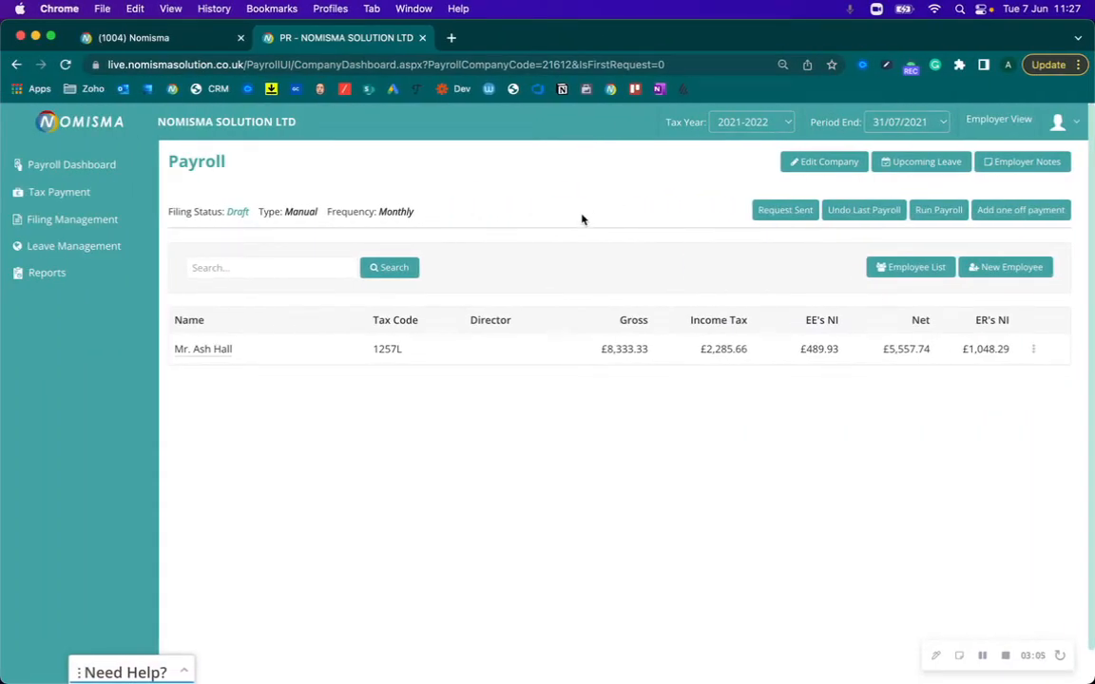
Step: Refresh the accountant's payroll dashboard, read the employer note attached to this payroll, and return to the dashboard
key("super+r")
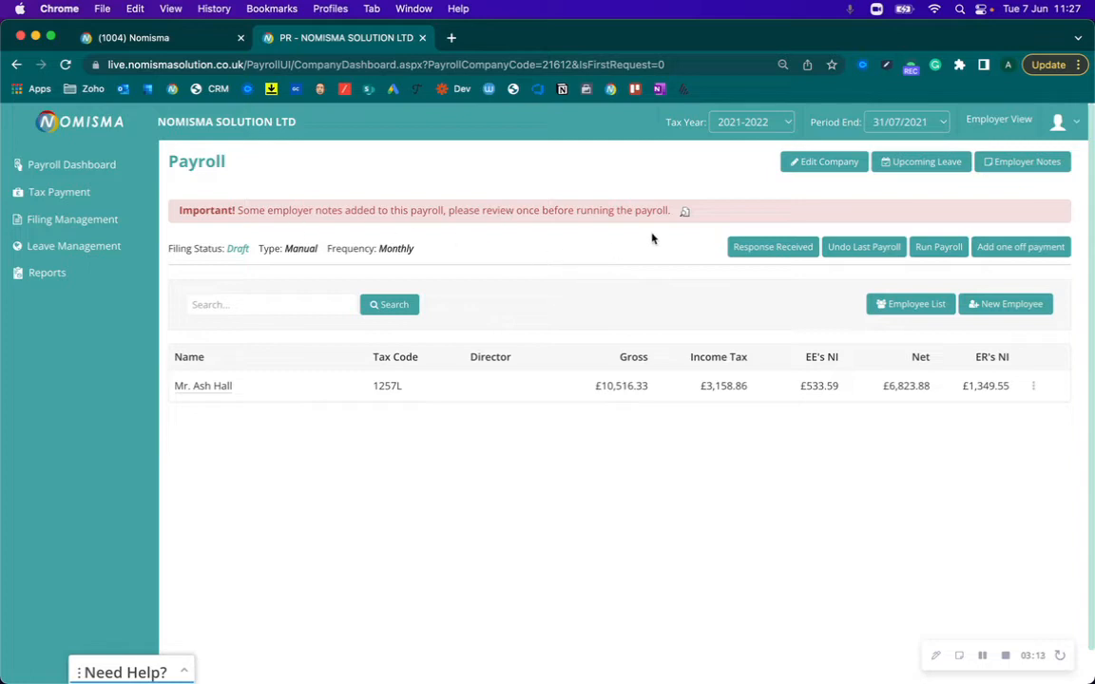
left_click(684, 211)
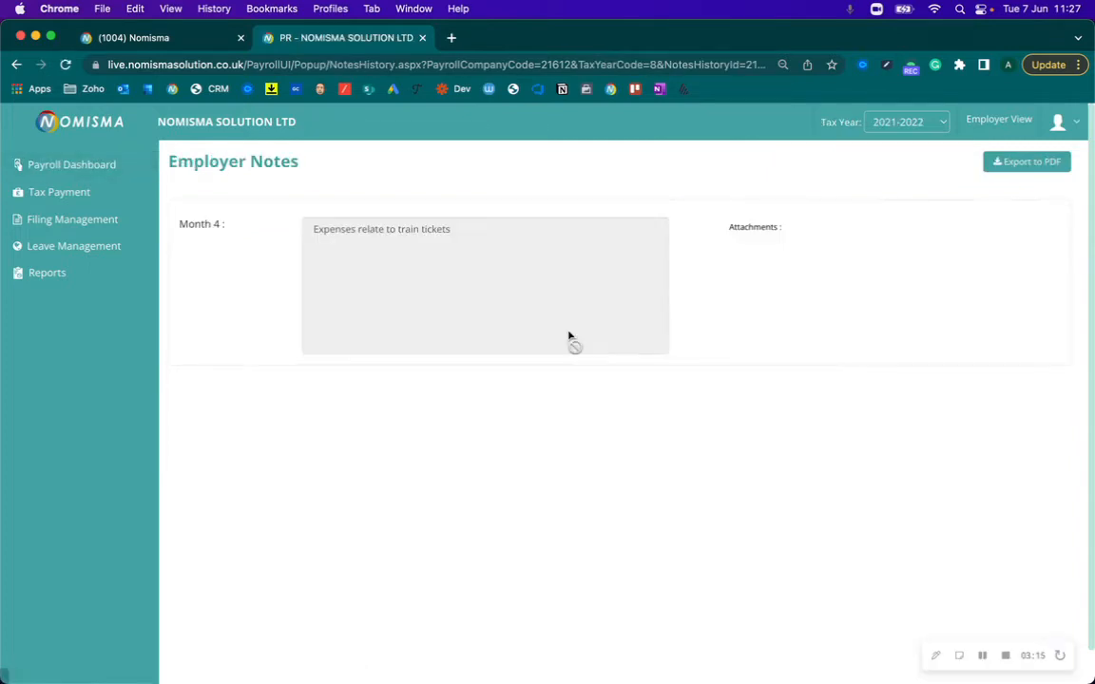
left_click_drag(324, 231, 447, 235)
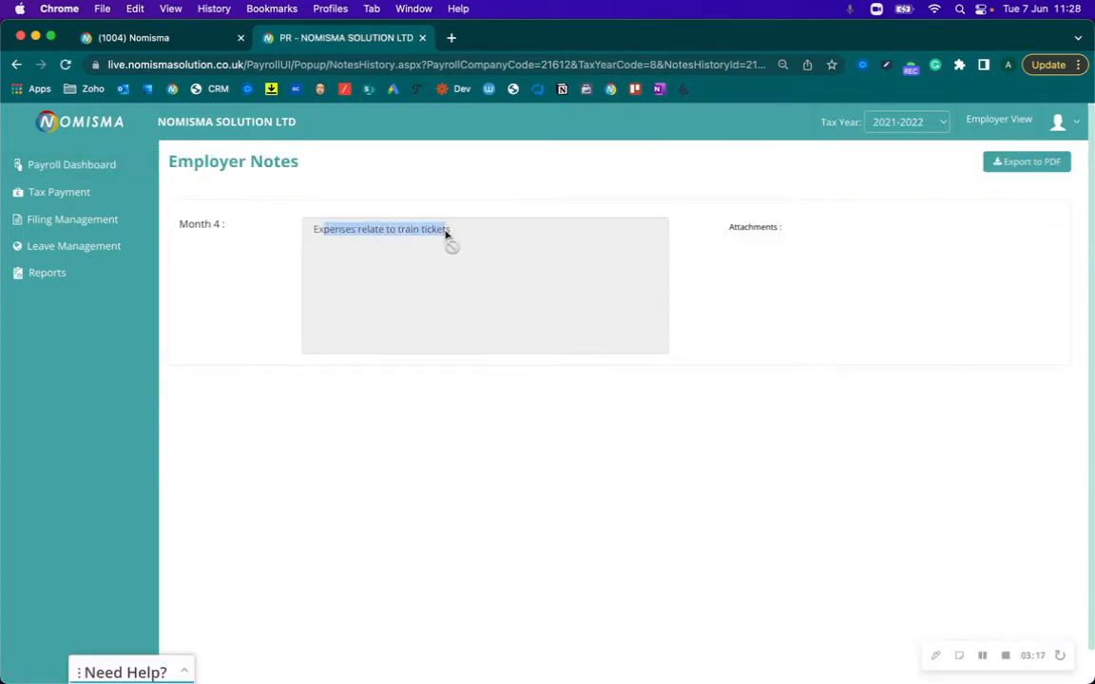
left_click(444, 259)
left_click(132, 168)
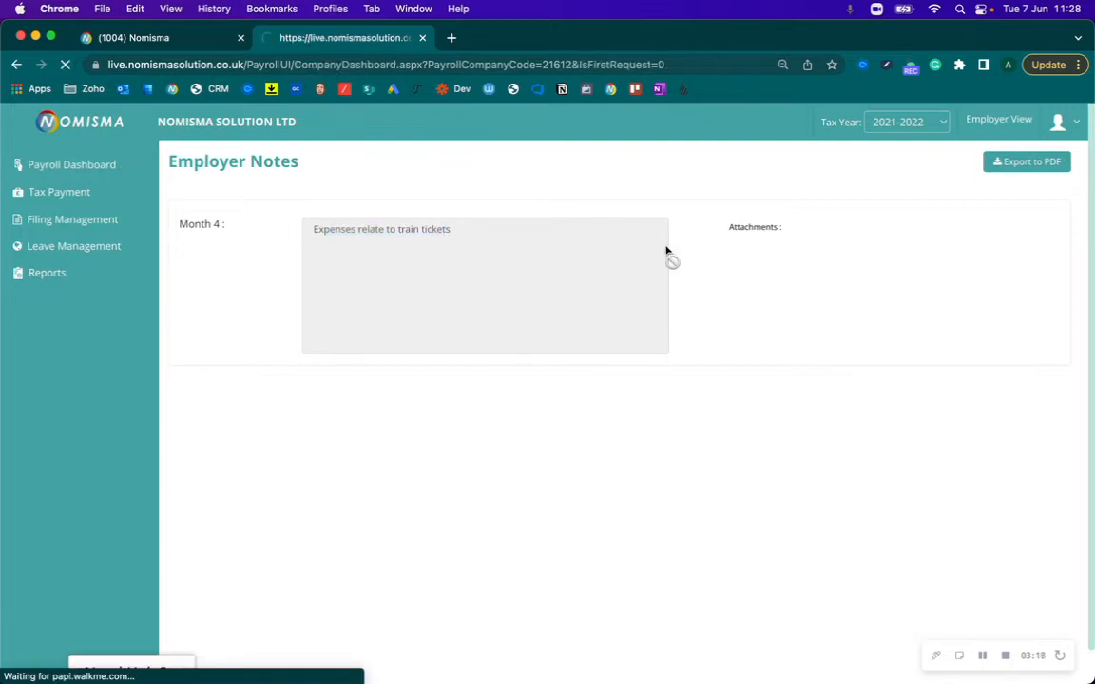
Step: Review the employee hours and payments in the received response for the 31/07/2021 payroll, and close it
left_click(758, 249)
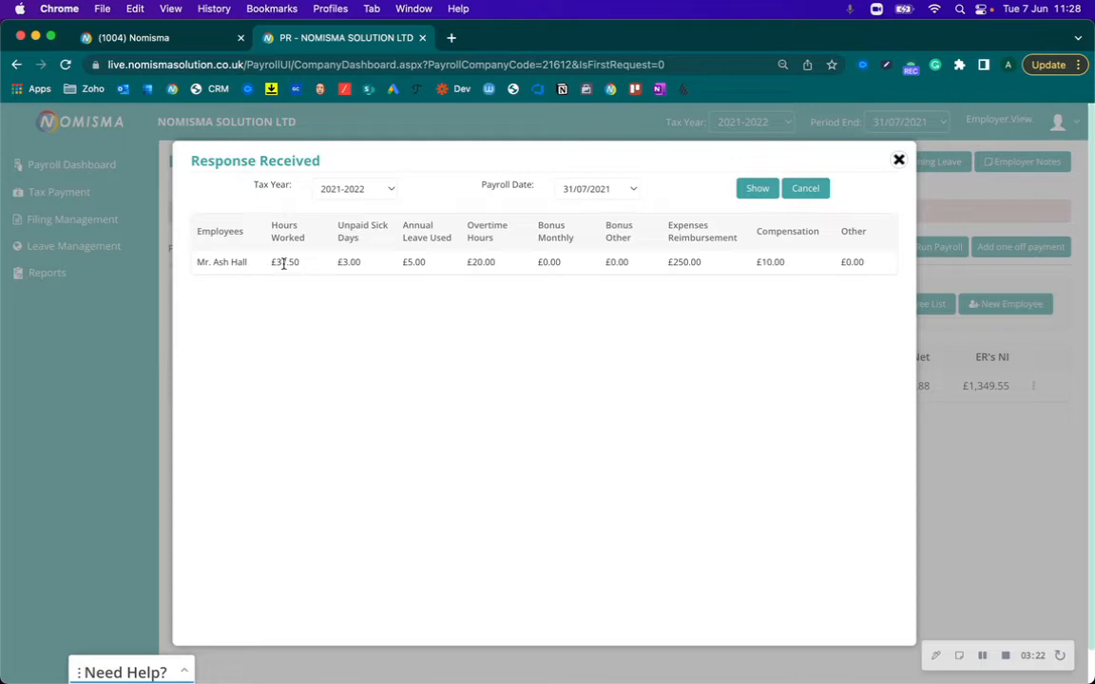
left_click_drag(276, 262, 844, 271)
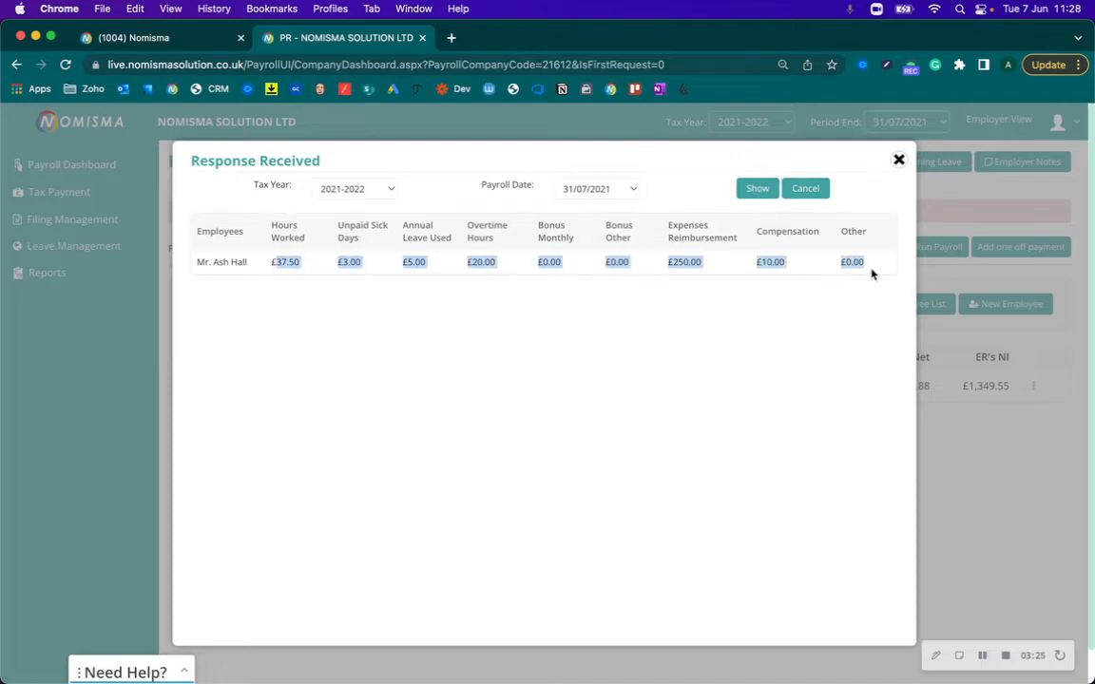
left_click(801, 347)
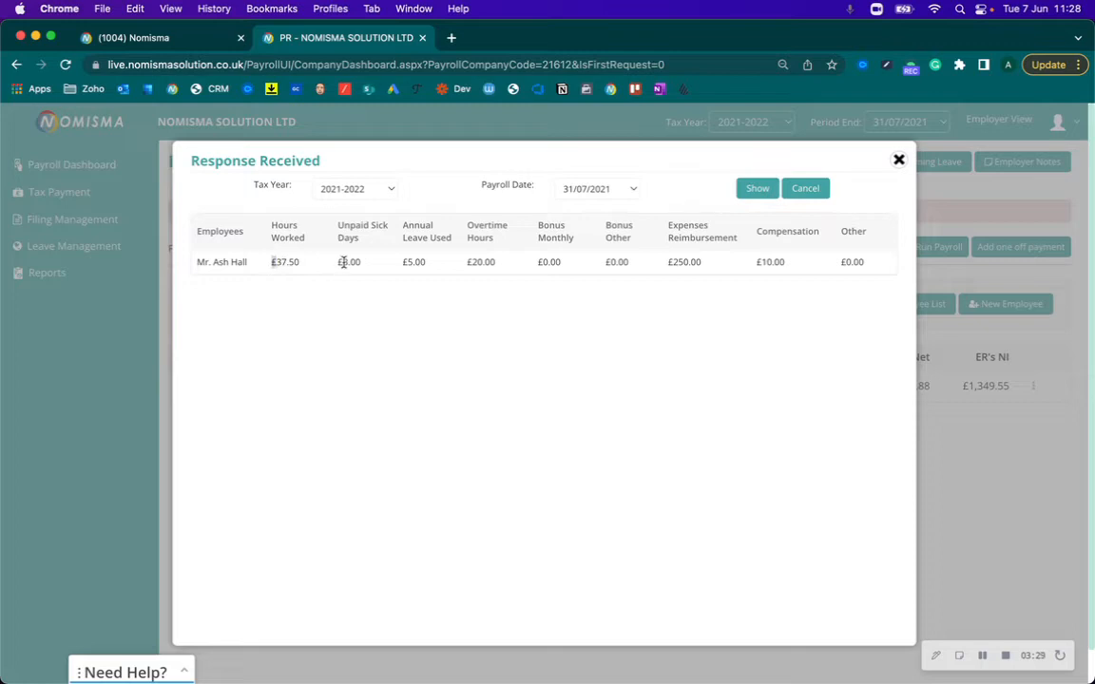
left_click_drag(340, 263, 353, 264)
left_click_drag(472, 266, 463, 267)
left_click(897, 161)
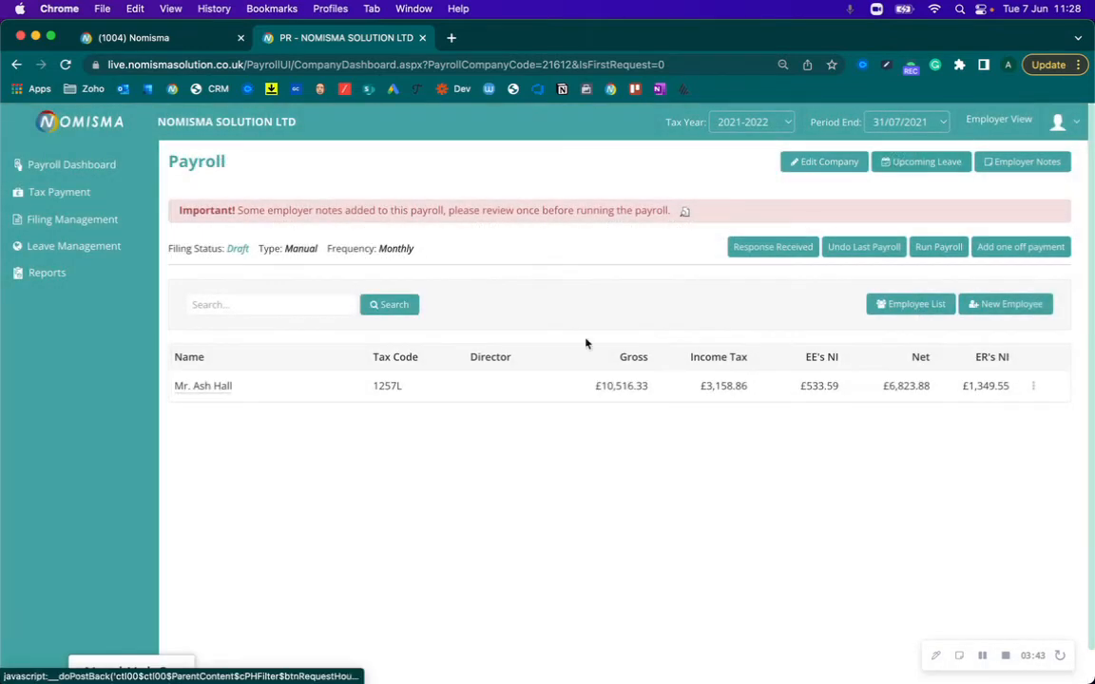
Step: Open the employee's 31 Jul 2021 pay entry for editing and set the OVERTIME - R1 rate to 51.28
left_click(206, 387)
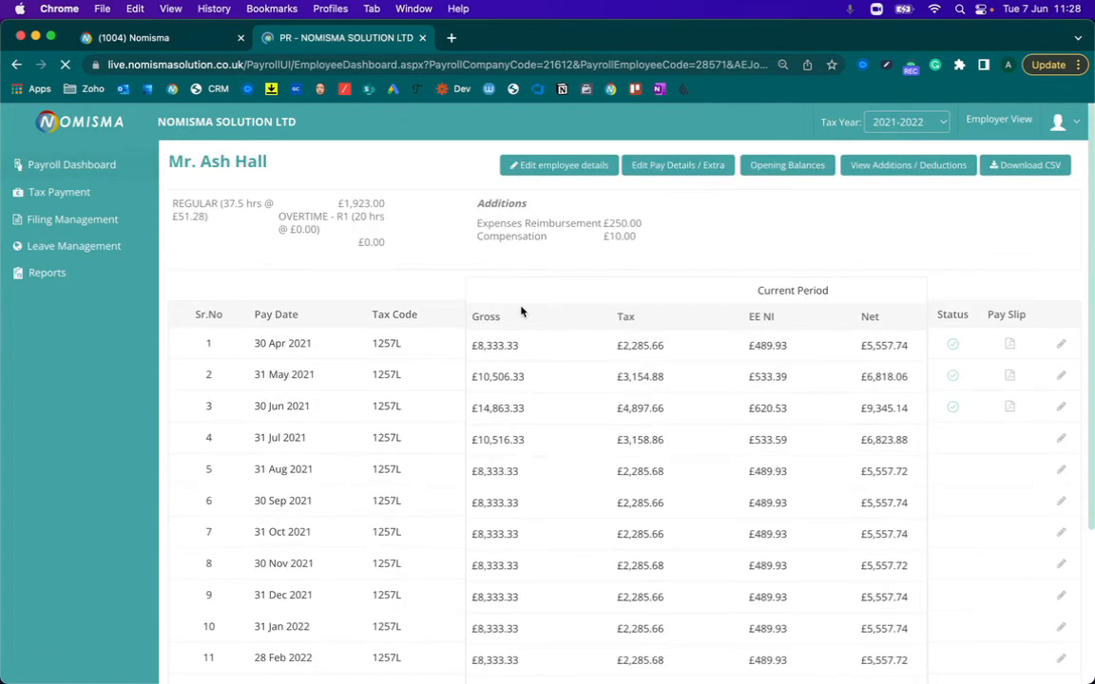
scroll(521, 311, "down", 3)
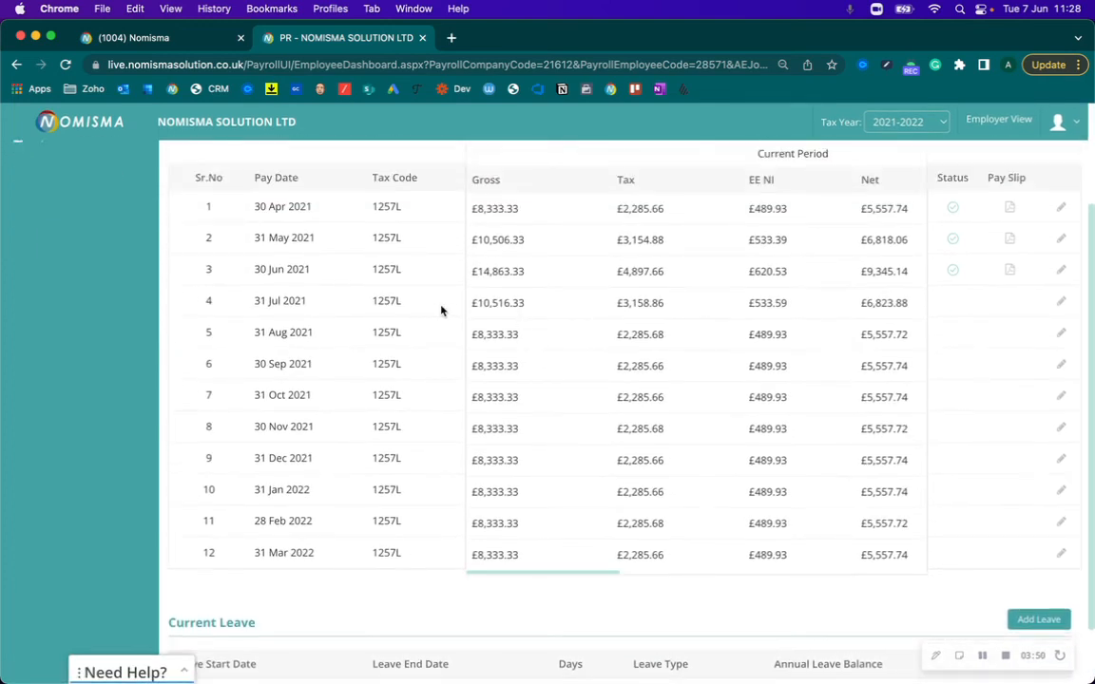
left_click(1062, 305)
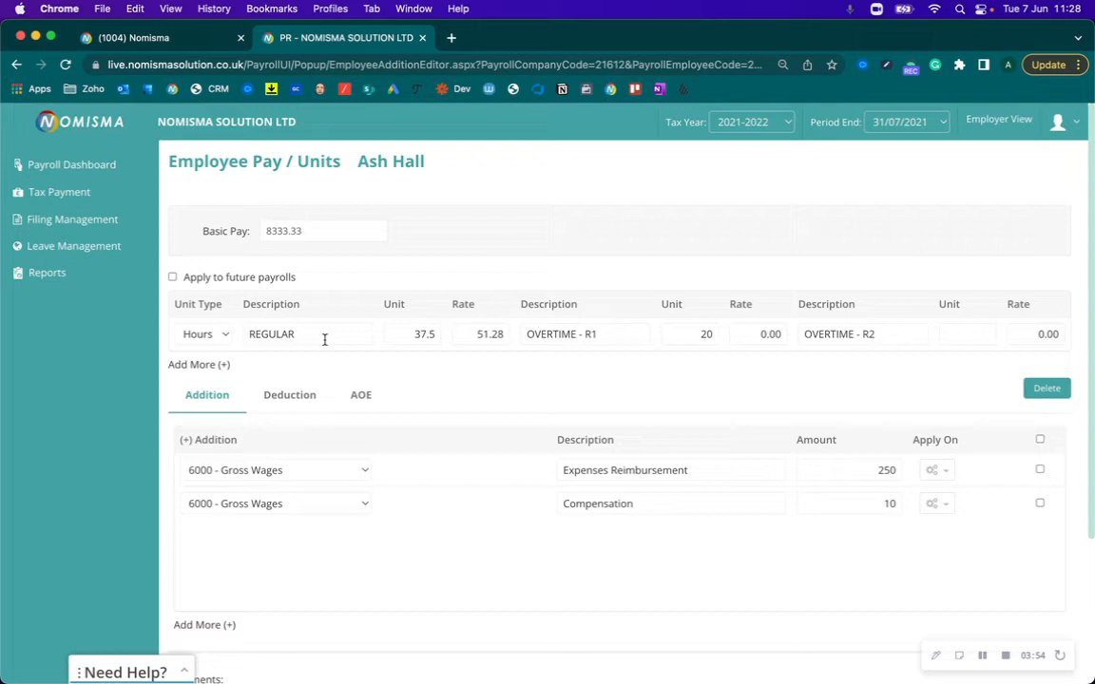
double_click(423, 334)
double_click(708, 334)
left_click(765, 333)
type("51.28")
key("Tab")
left_click(709, 384)
Step: Check the Expenses Reimbursement and Compensation additions and the deductions in the employee's pay entry, and save the entry
scroll(709, 379, "down", 2)
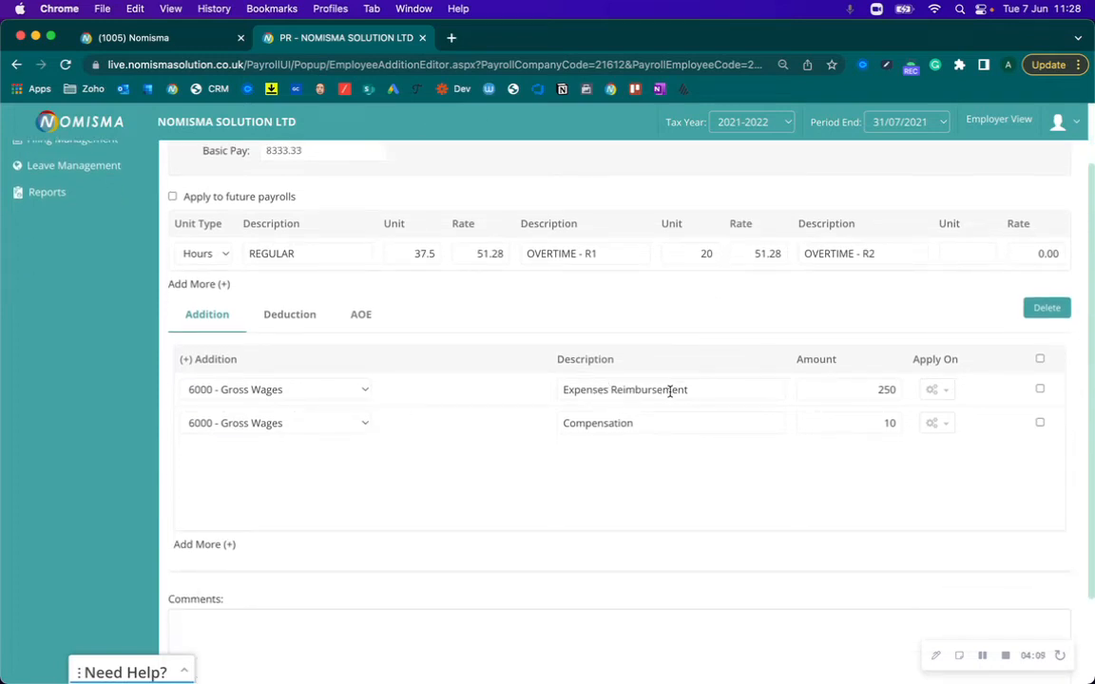
double_click(891, 390)
scroll(863, 414, "down", 3)
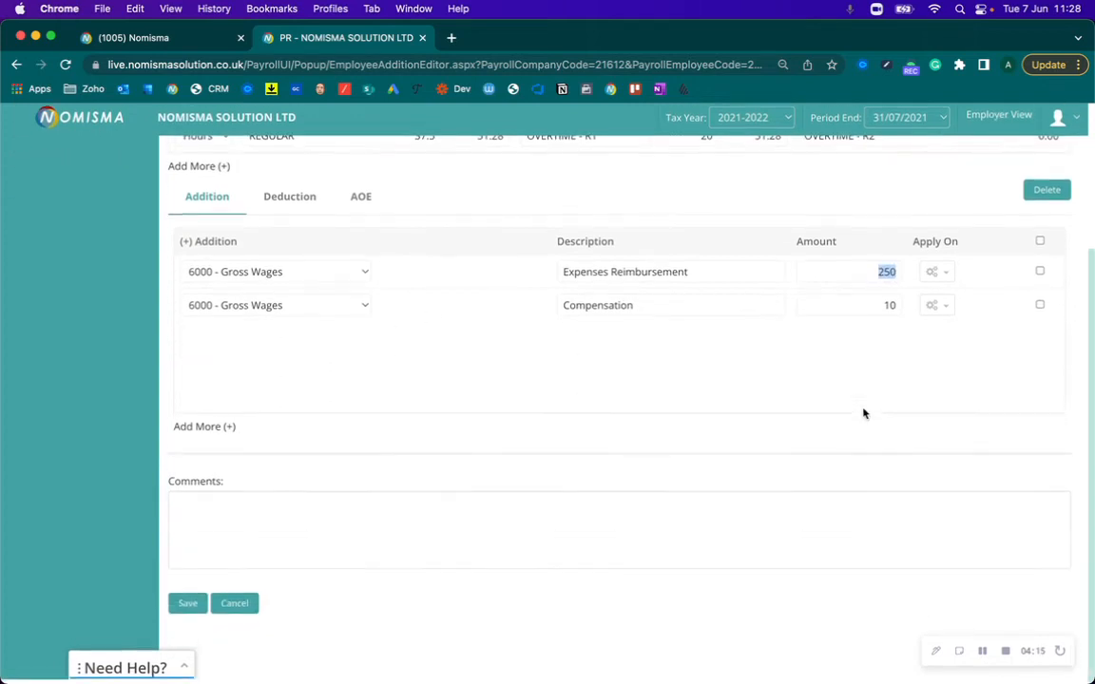
scroll(863, 413, "up", 5)
scroll(863, 414, "down", 5)
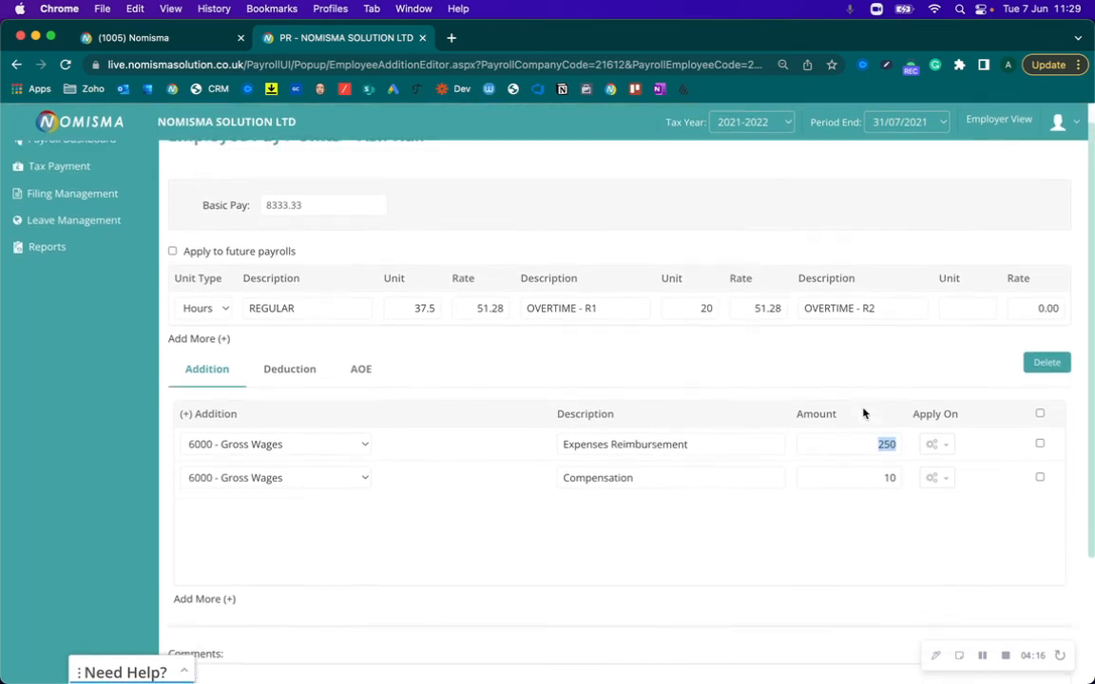
left_click(302, 202)
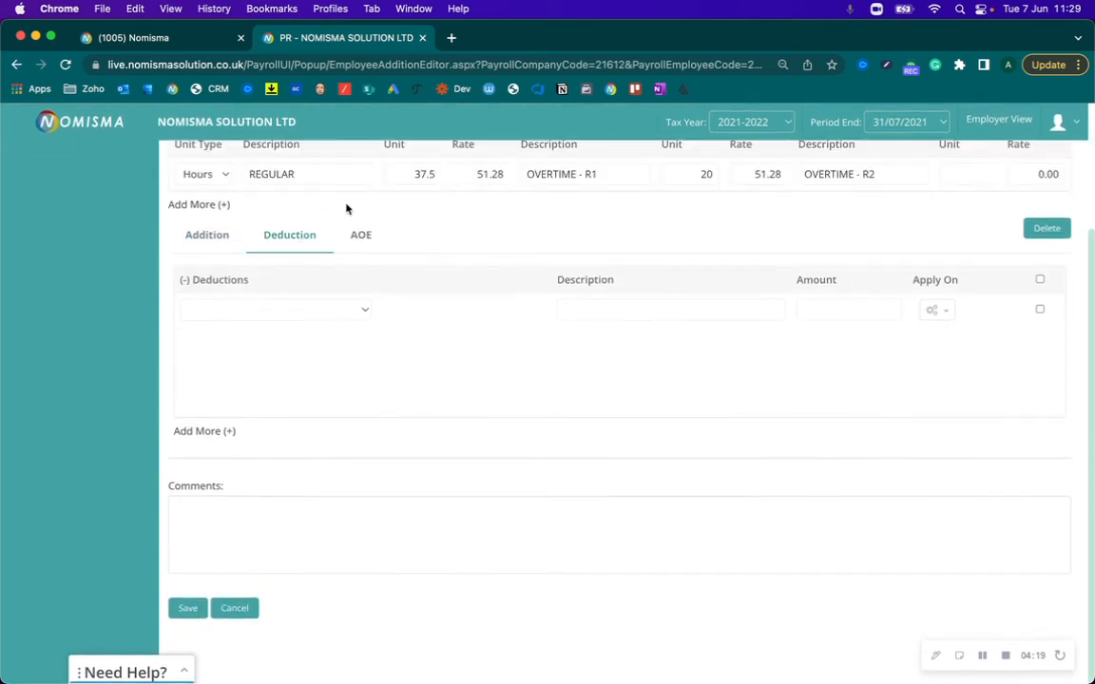
left_click(195, 235)
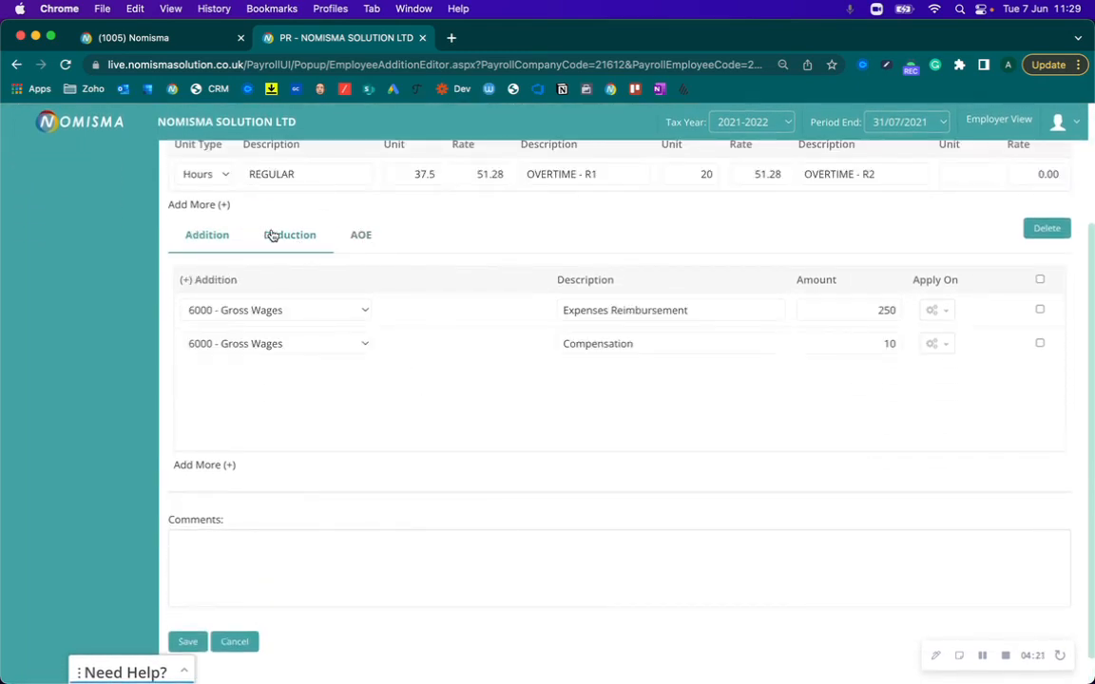
scroll(369, 240, "up", 4)
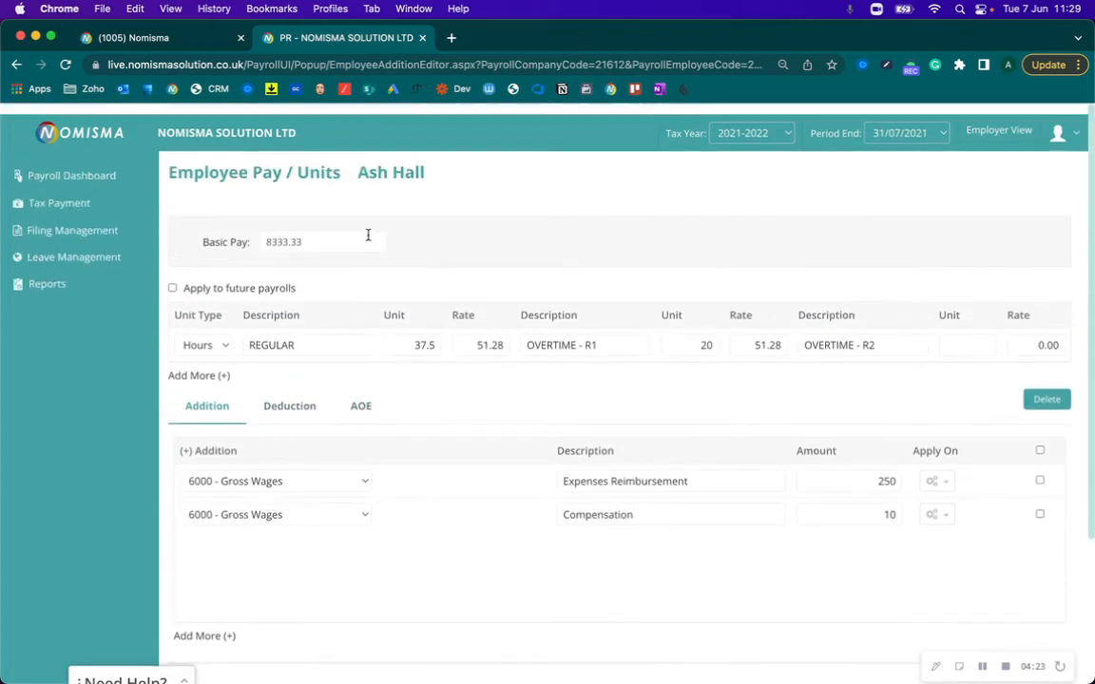
scroll(369, 239, "down", 5)
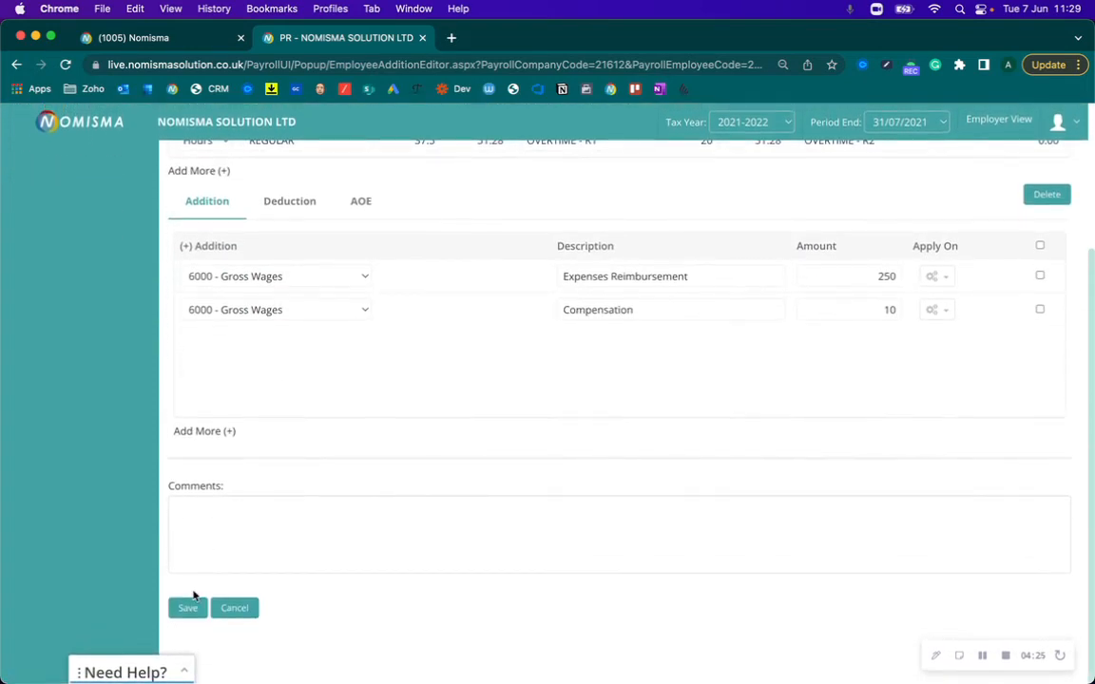
left_click(187, 605)
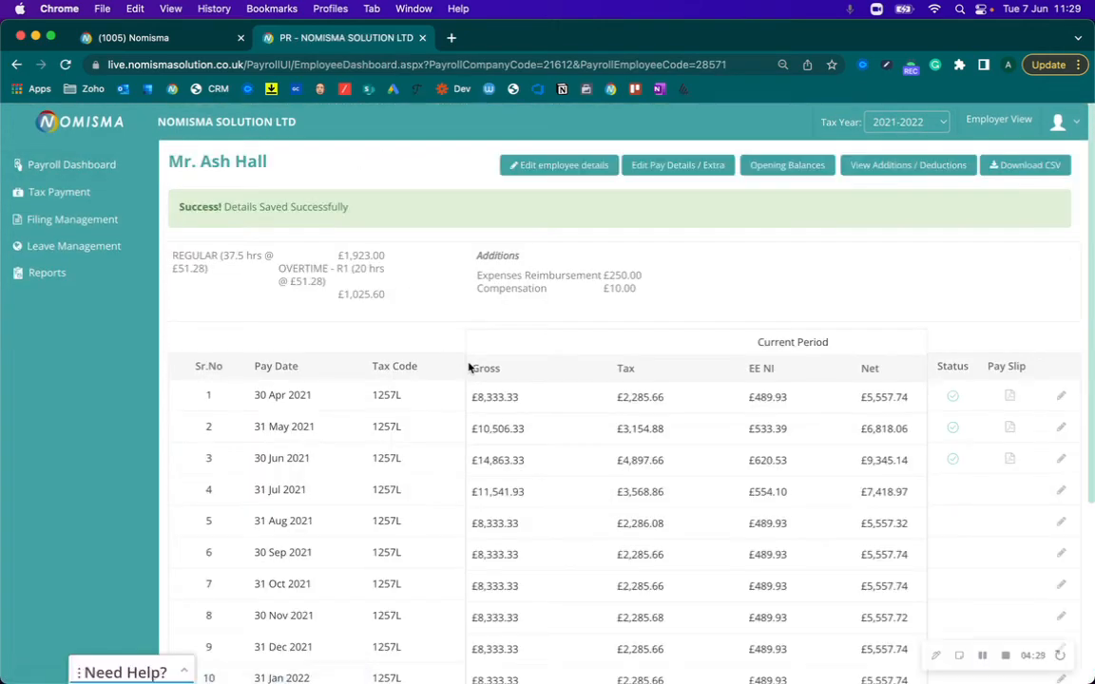
Step: Look over the employee's saved pay breakdown and 2021-2022 pay periods, and return to the payroll dashboard
scroll(696, 196, "down", 5)
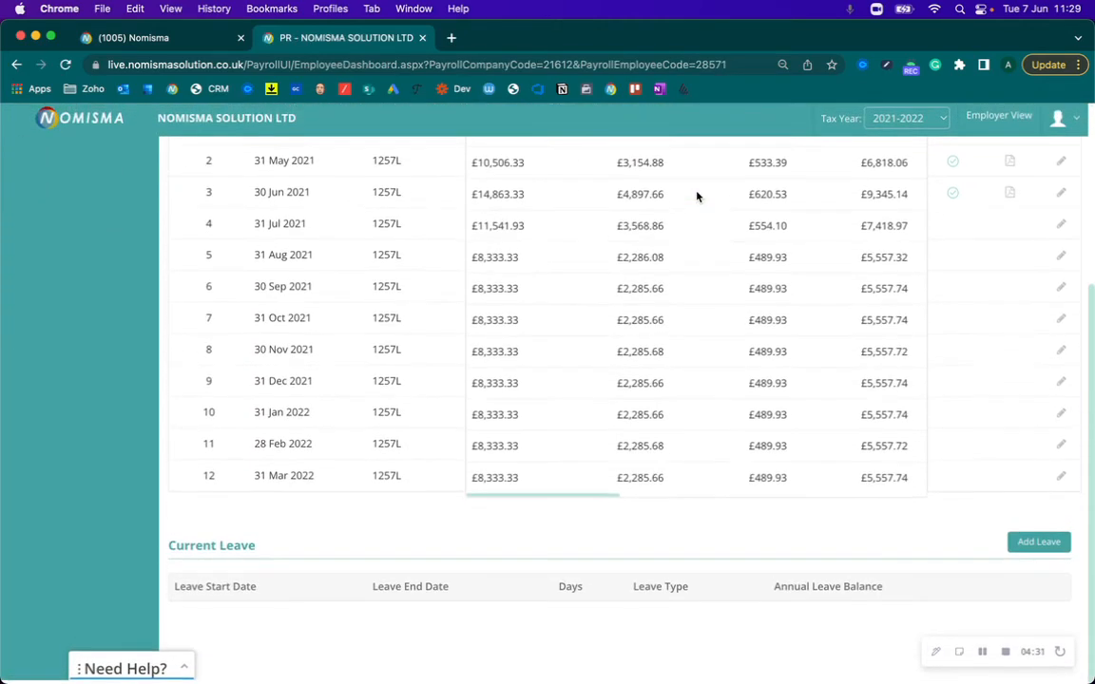
scroll(696, 197, "up", 5)
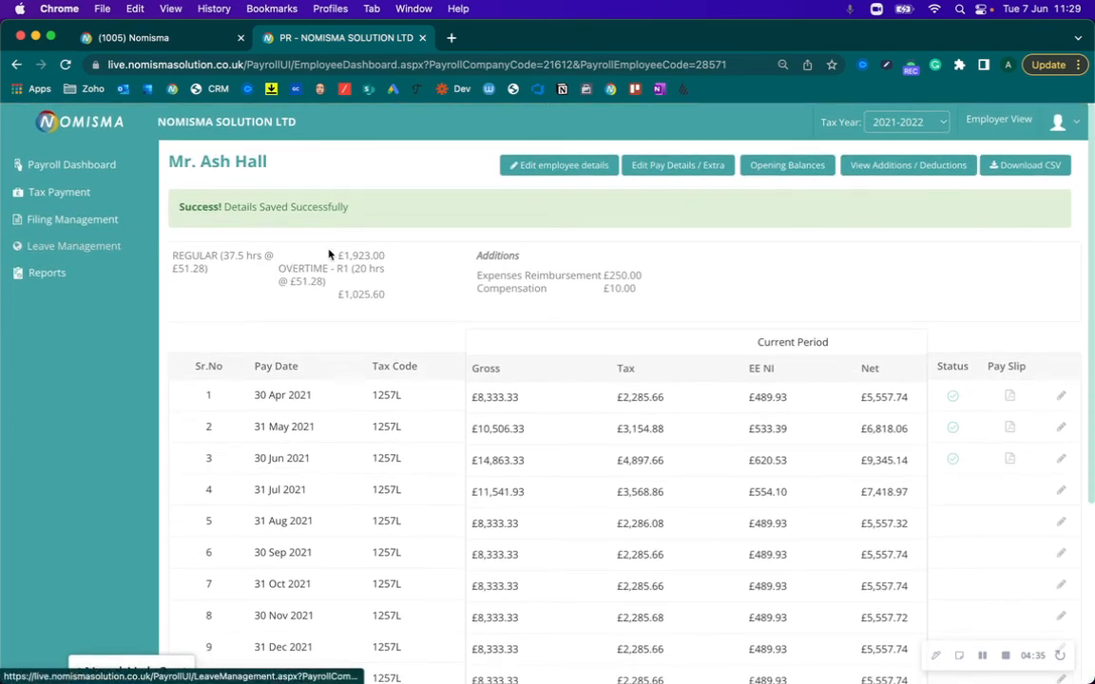
left_click(89, 253)
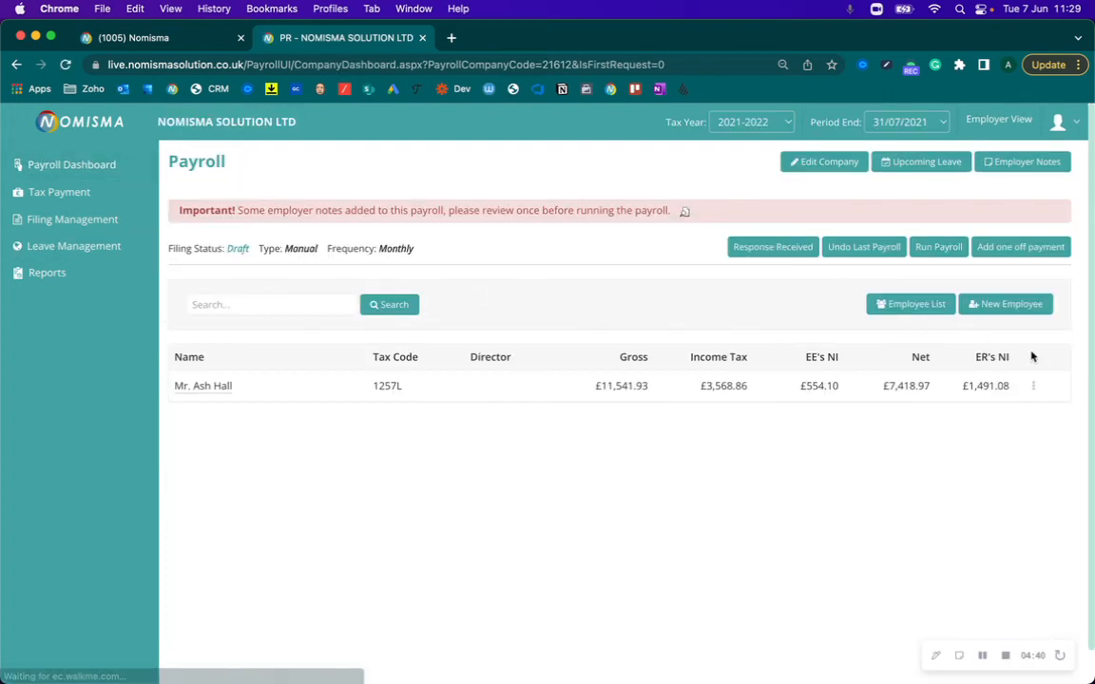
Step: Open the employee's details record from the payroll list, and go back to the payroll dashboard without editing it
left_click(1031, 386)
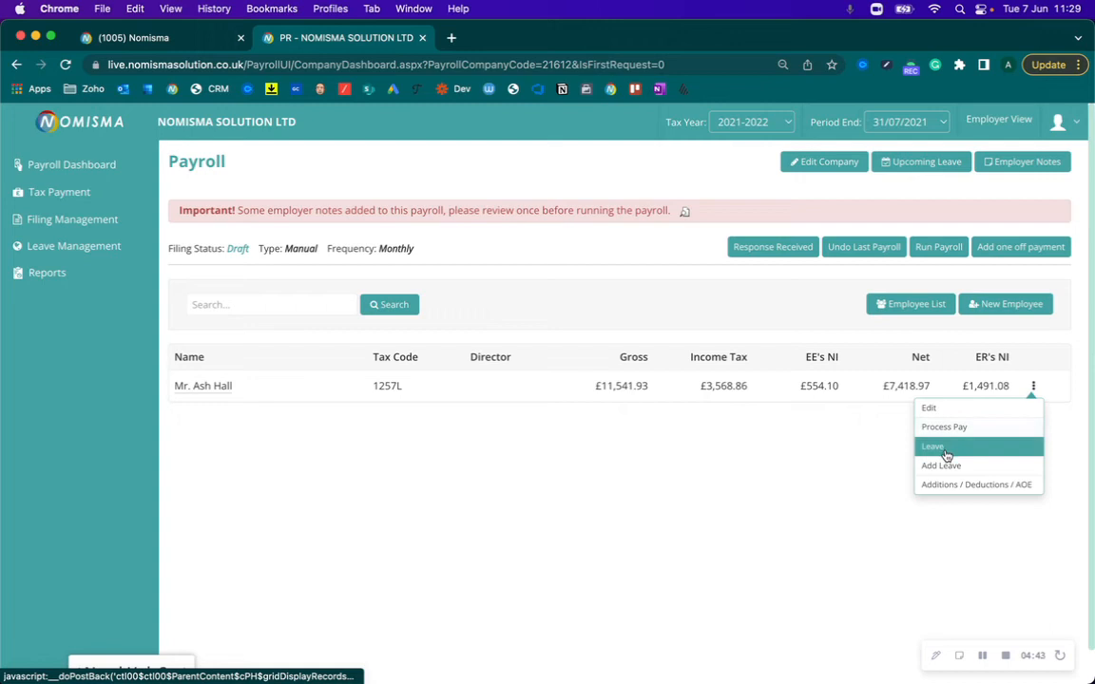
left_click(936, 408)
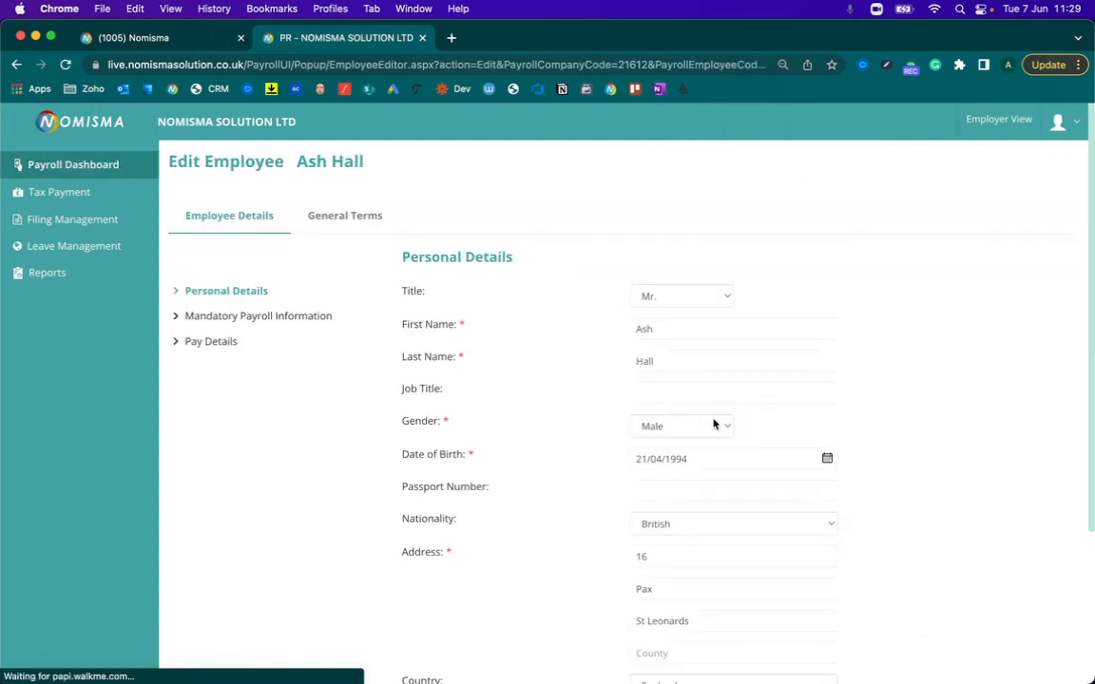
left_click(74, 163)
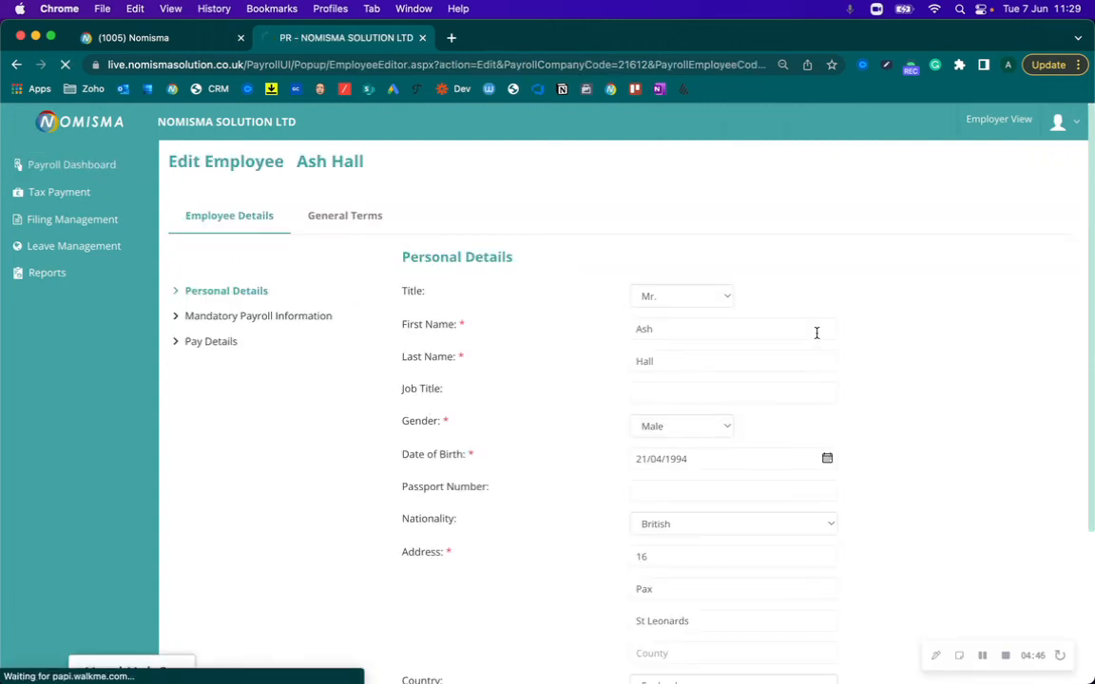
Step: Check the employee's unpaid sick days in the received response for the 31/07/2021 payroll, and close the response
left_click(804, 255)
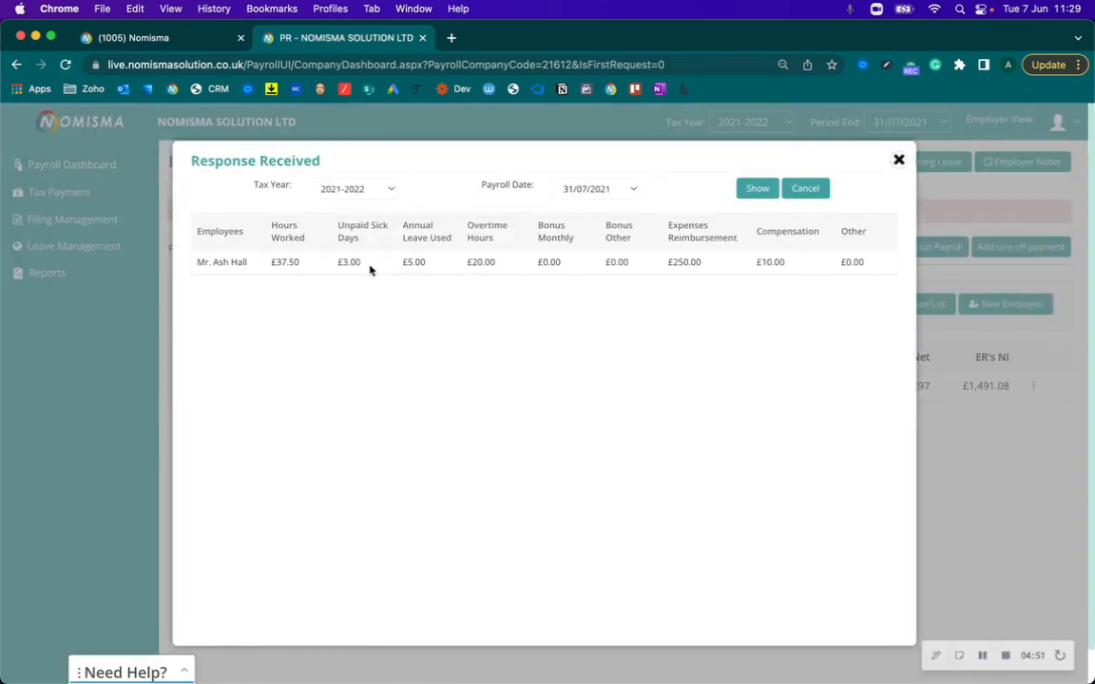
left_click_drag(360, 264, 337, 268)
left_click(898, 162)
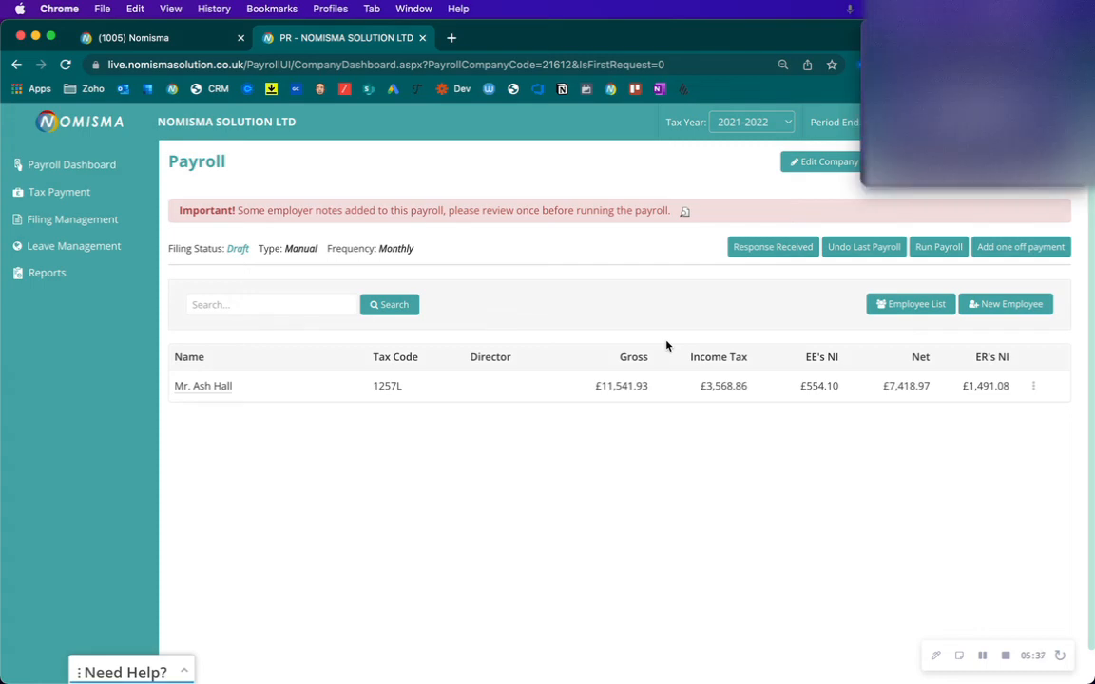
left_click(1026, 152)
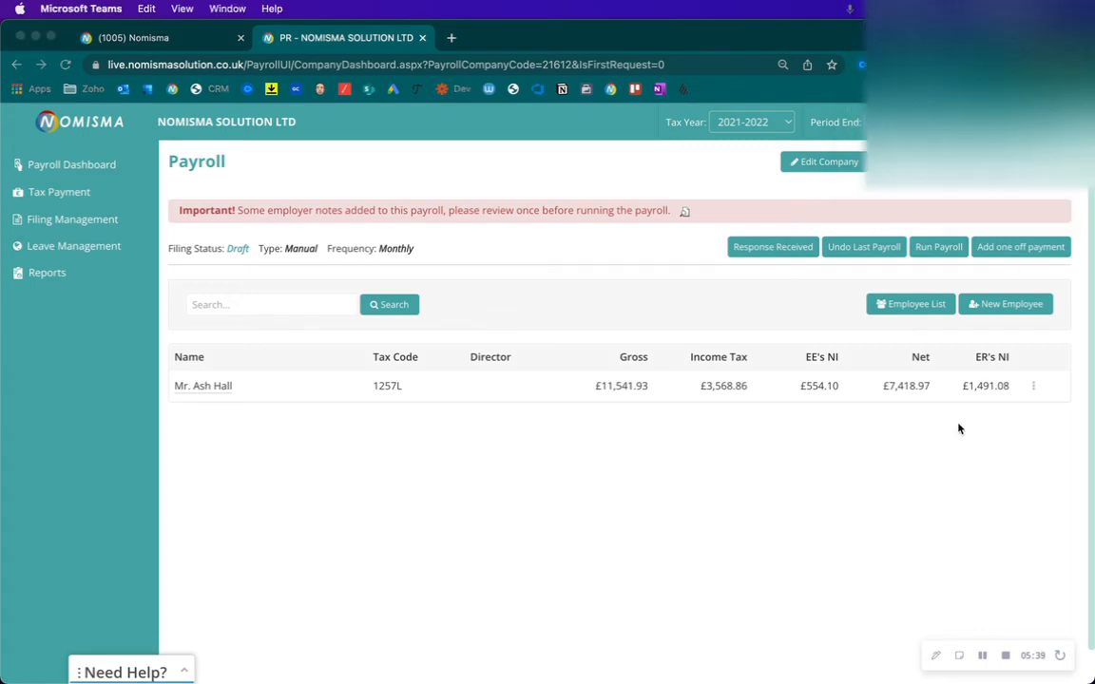